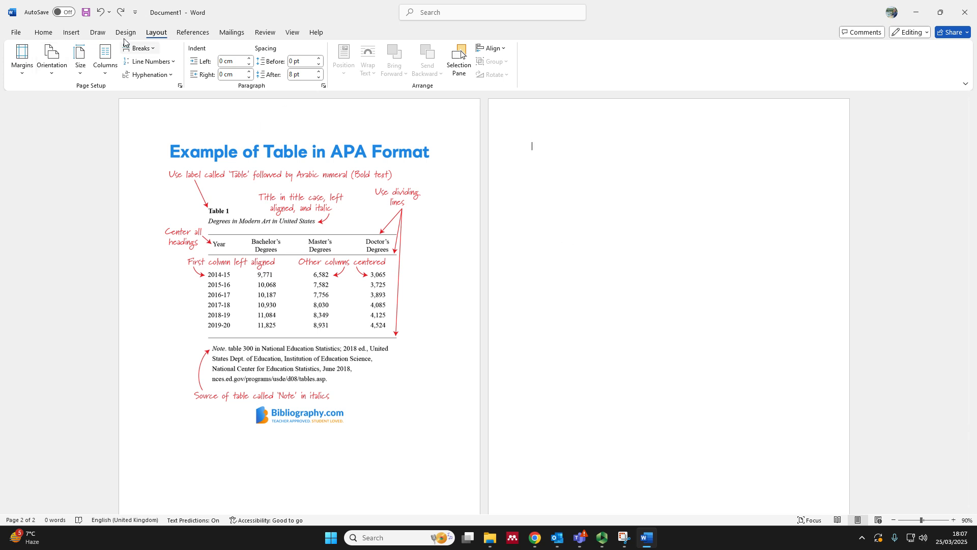
Step: Try landscape orientation on the whole document and undo that orientation change
click(52, 71)
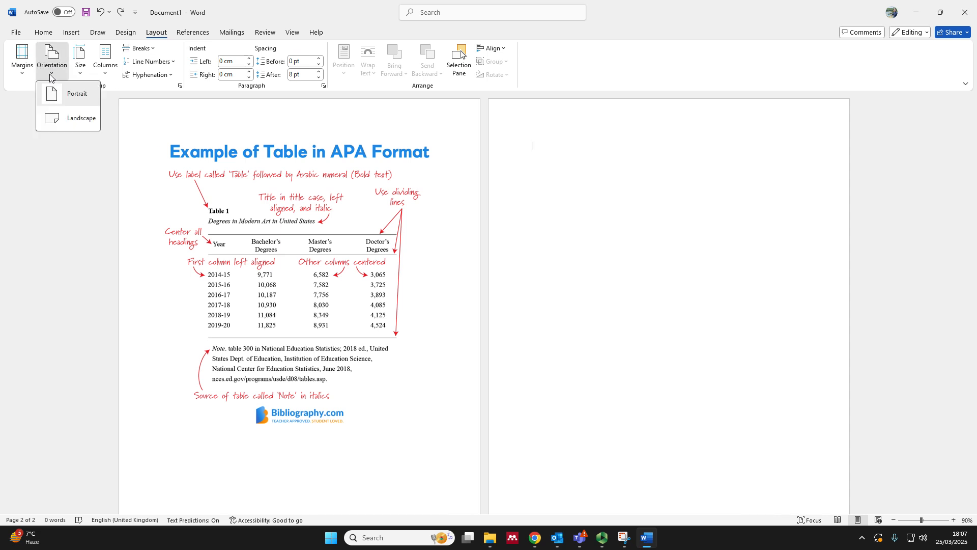
click(61, 118)
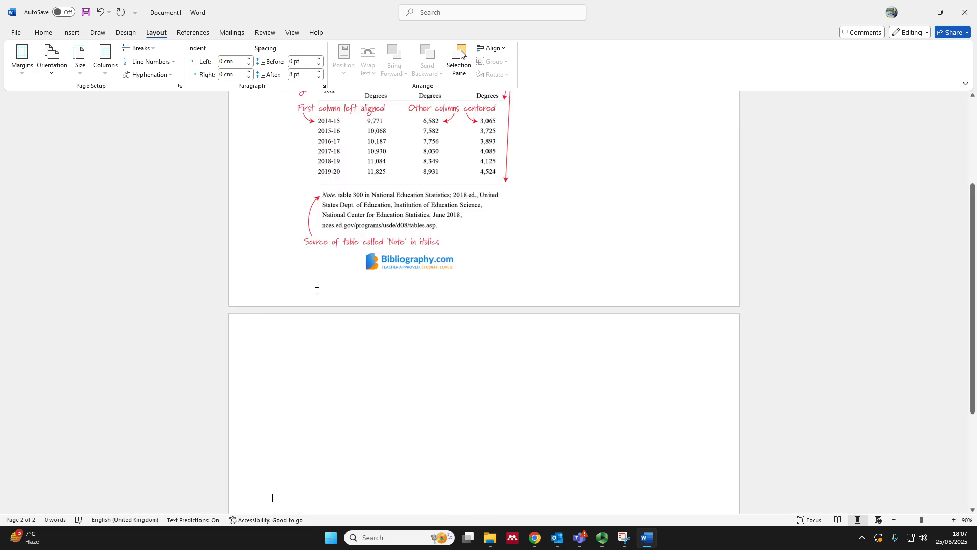
ctrl+scroll(325, 288, down, 2)
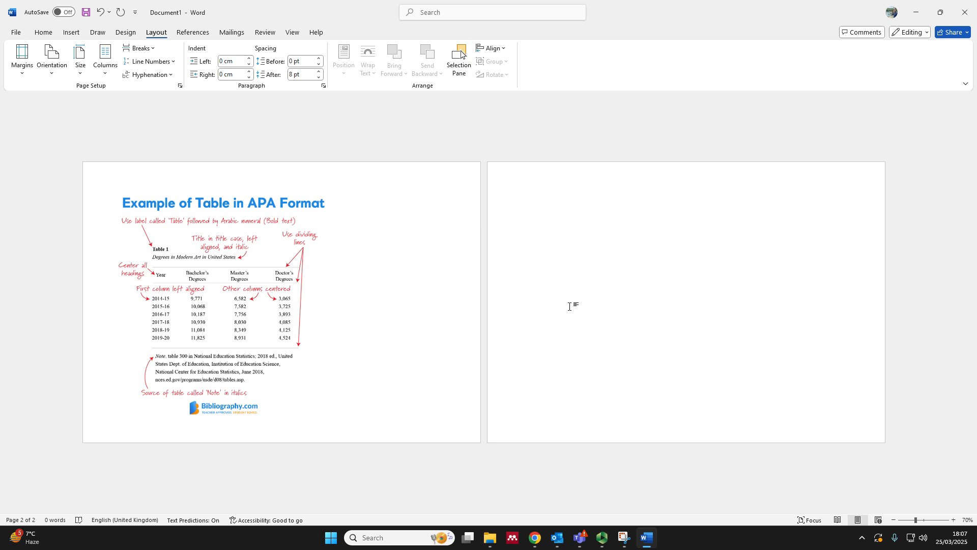
key(ctrl+z)
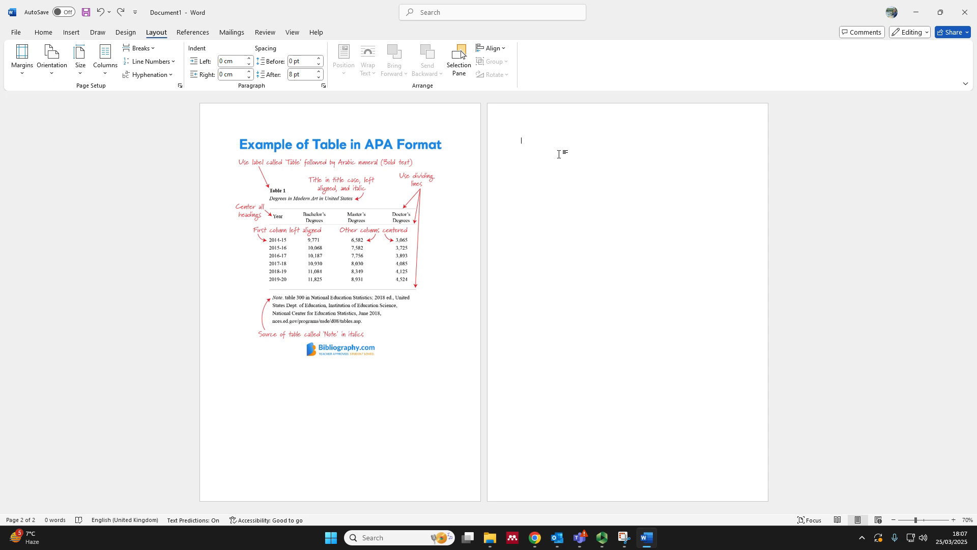
Step: Set the page orientation to landscape from this point forward, starting at the blank second page
click(180, 87)
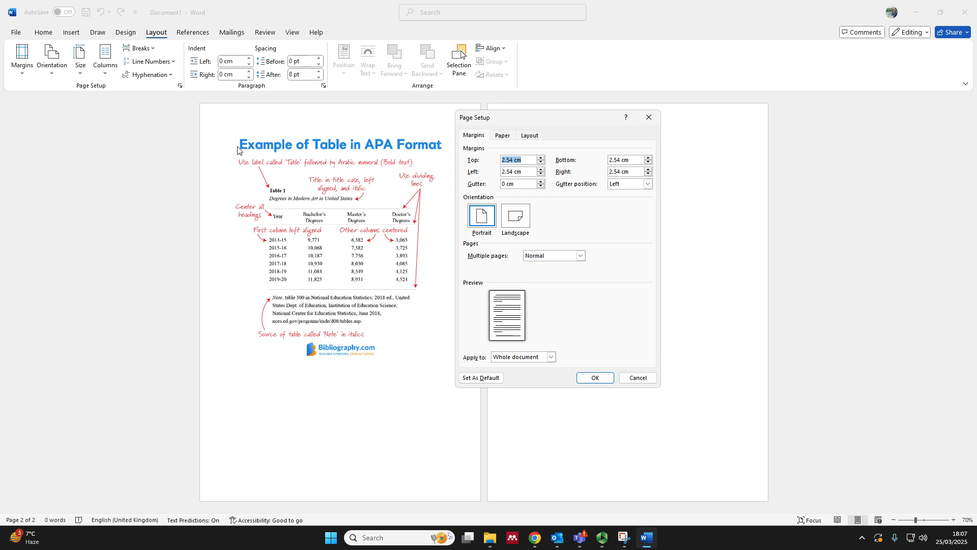
drag(548, 123, 620, 131)
click(579, 223)
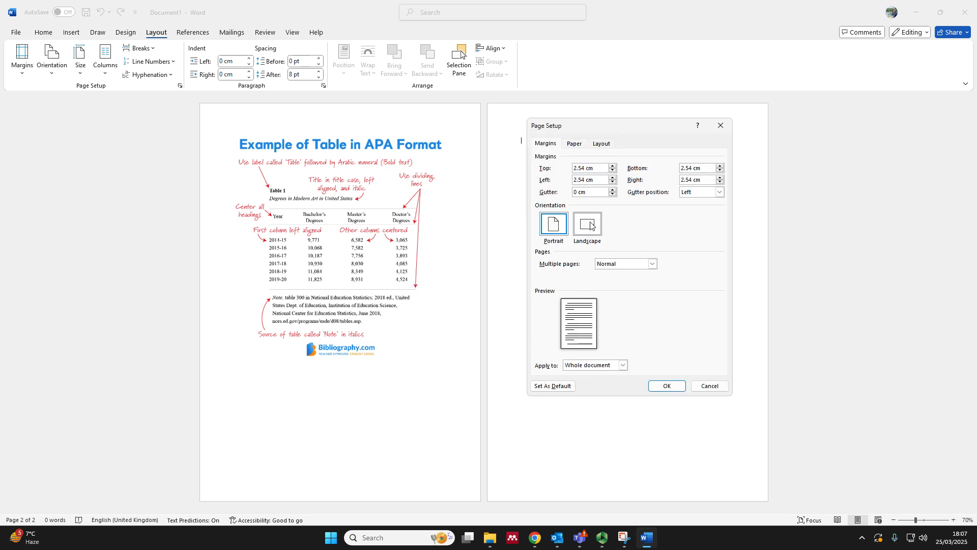
click(592, 366)
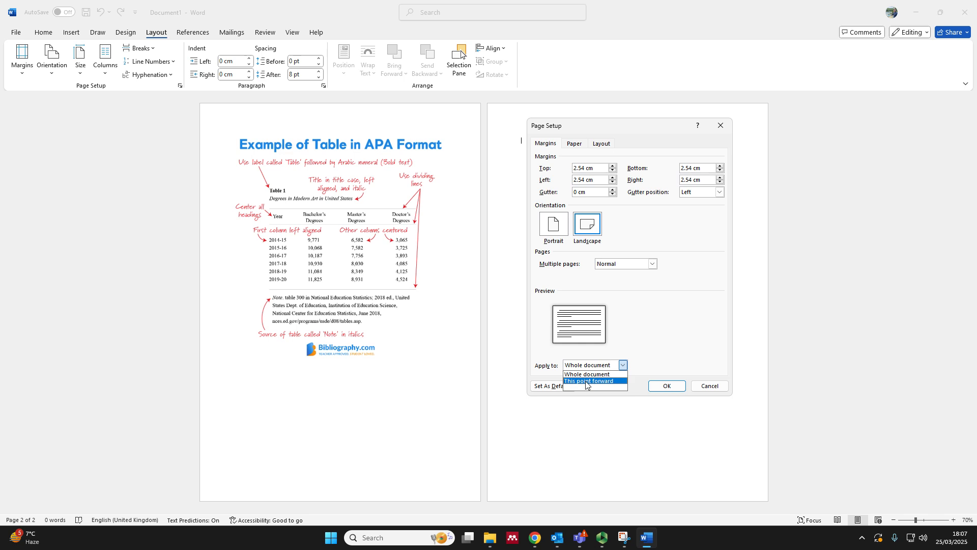
click(587, 381)
click(667, 385)
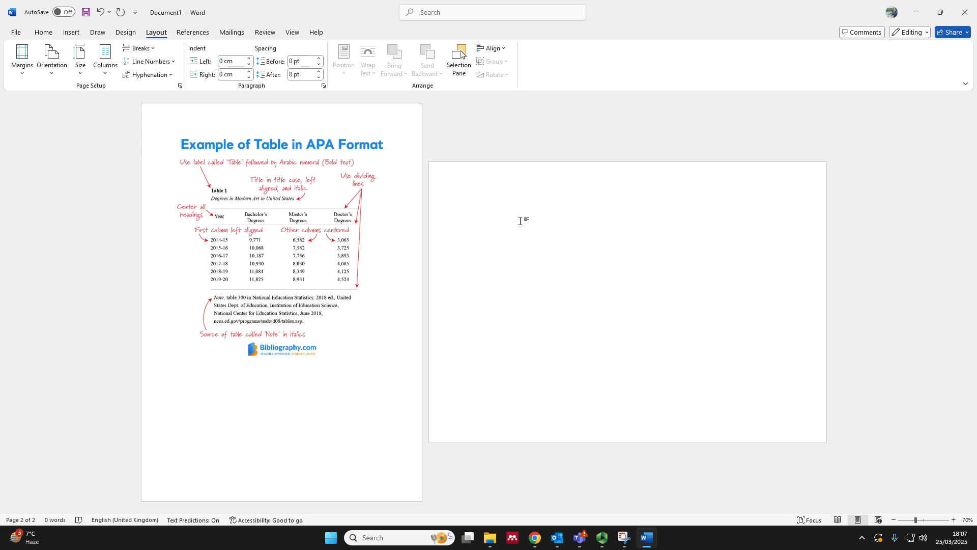
Step: Add blank lines on the landscape page until a third page is created
key(Return)
key(Return)
key(Return)
key(Return)
key(Return)
scroll(521, 297, down, 4)
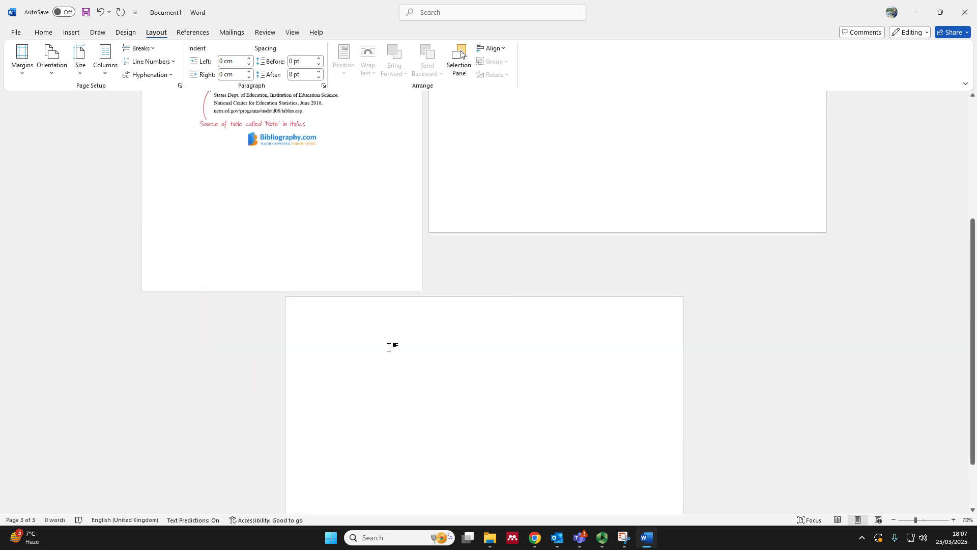
Step: Set the orientation to portrait from this point forward, starting at the third page
scroll(389, 345, up, 3)
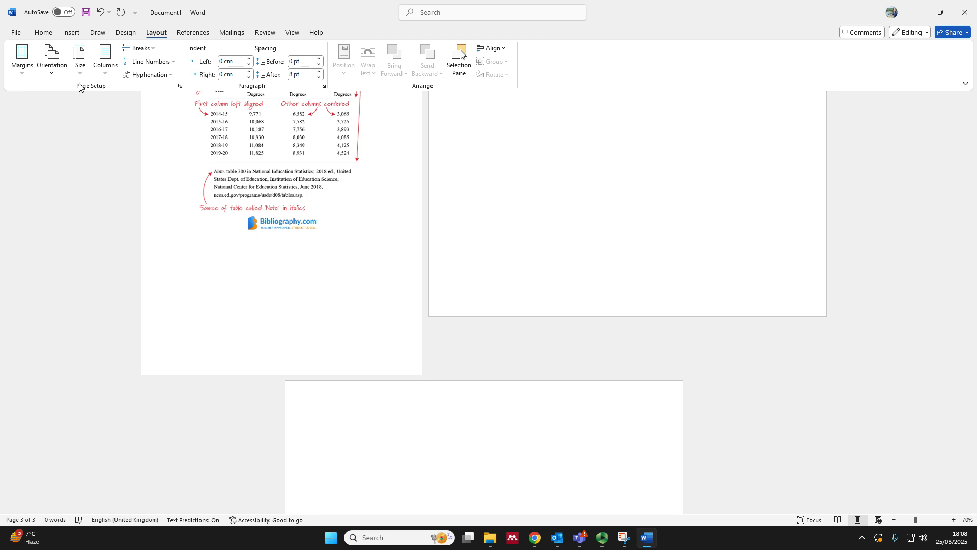
click(180, 86)
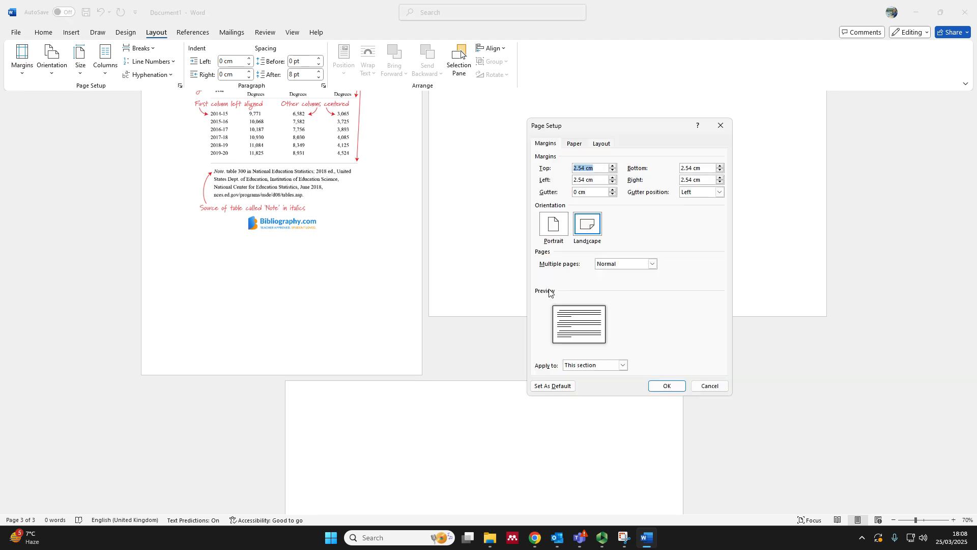
click(550, 228)
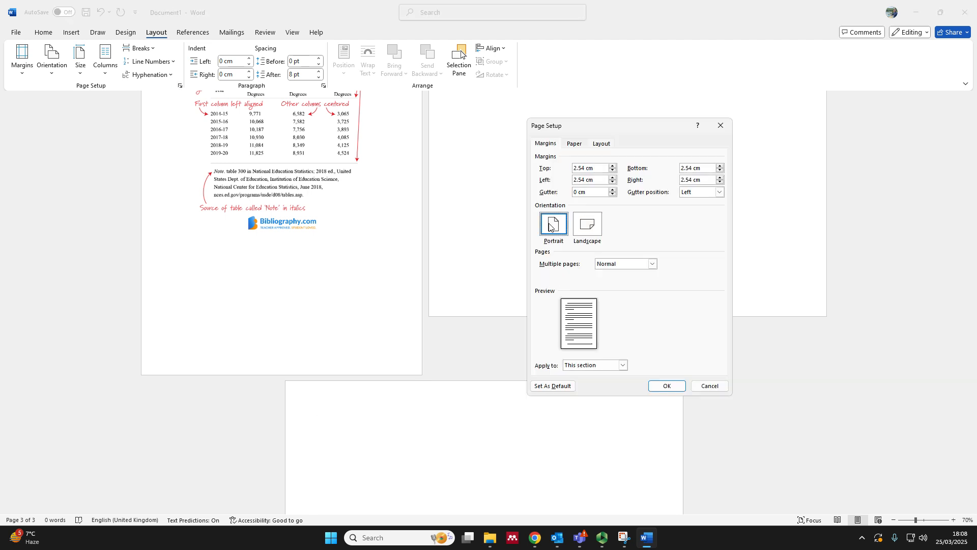
click(589, 366)
click(595, 381)
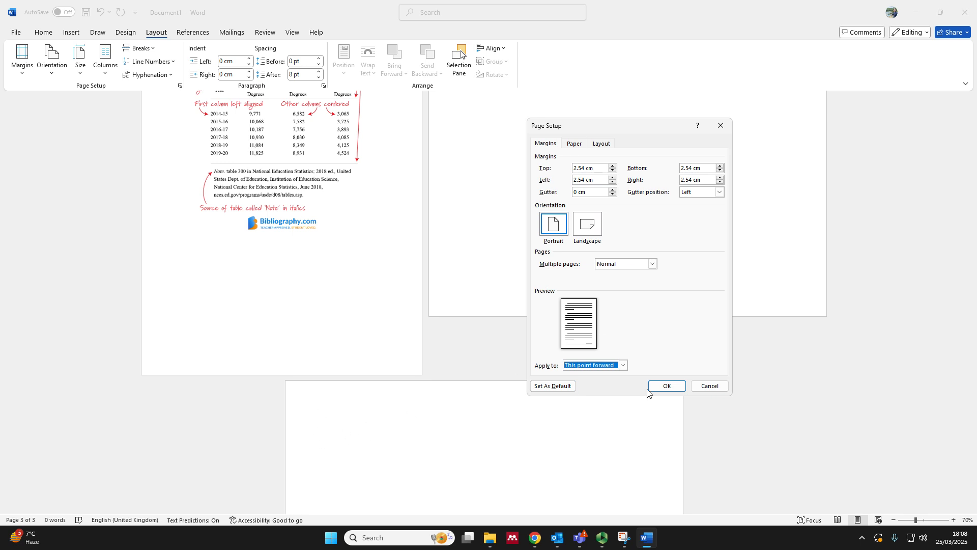
click(667, 385)
scroll(460, 364, down, 3)
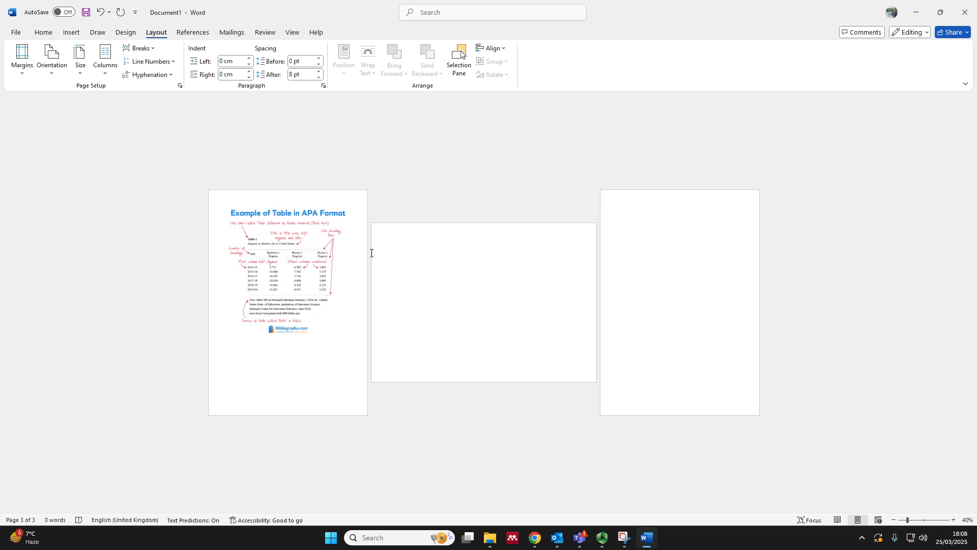
Step: Insert a table with four columns and three rows at the start of the landscape page
scroll(380, 259, up, 3)
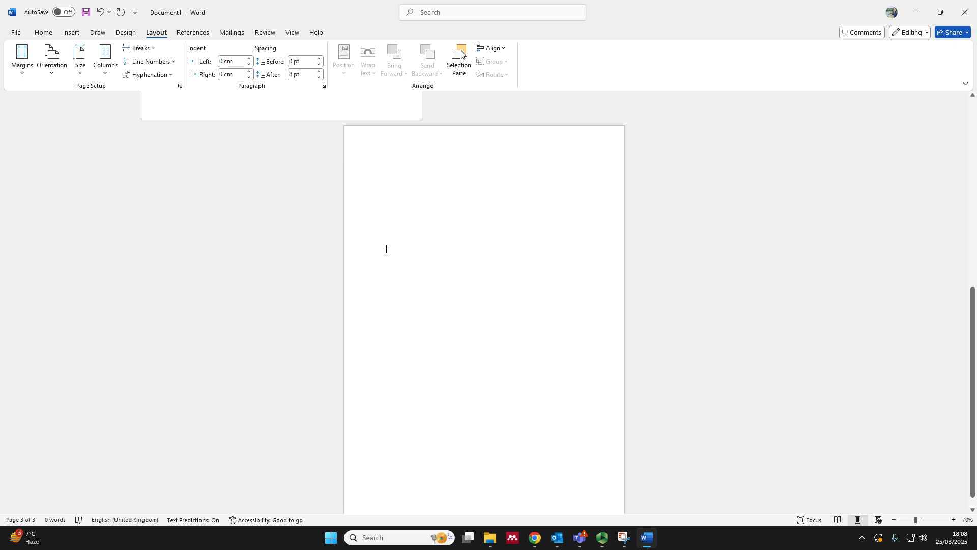
scroll(410, 246, up, 6)
click(481, 197)
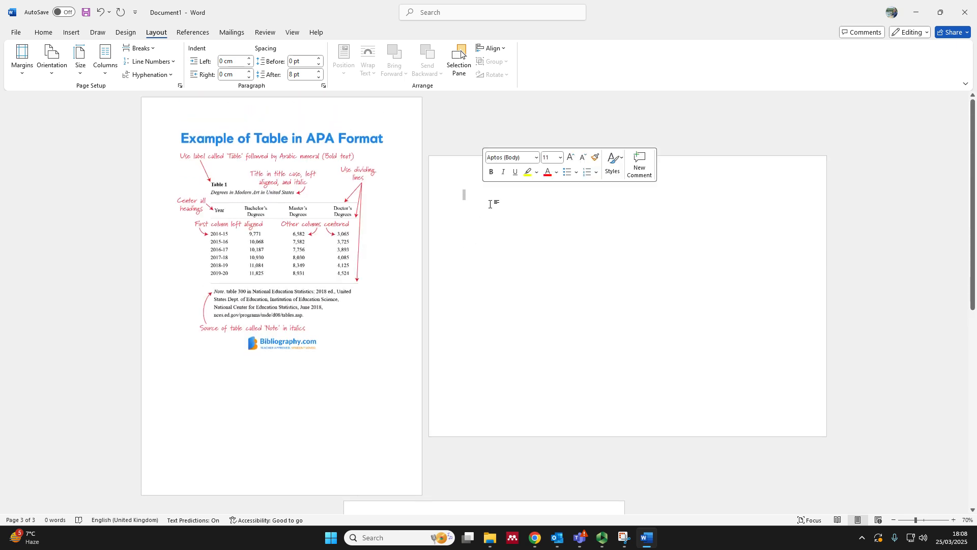
scroll(487, 202, up, 2)
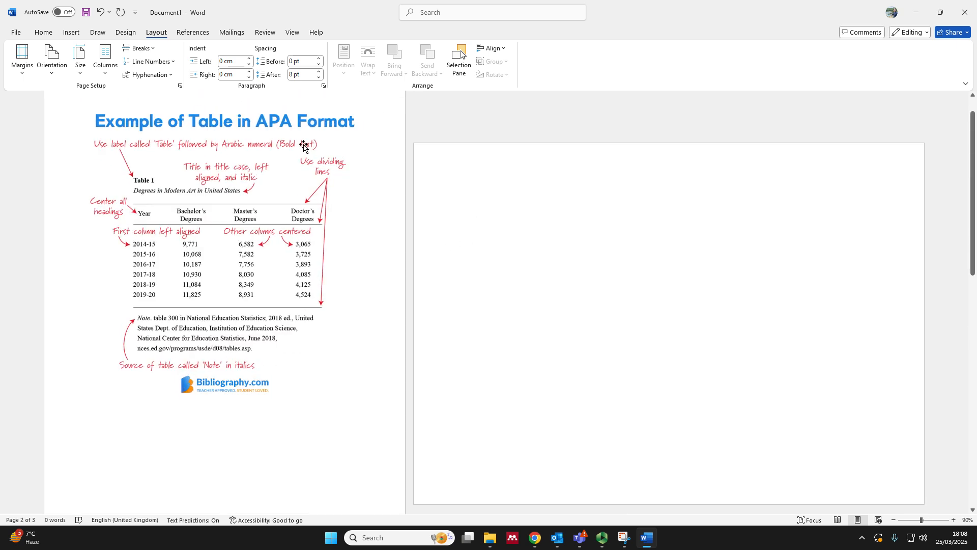
click(71, 33)
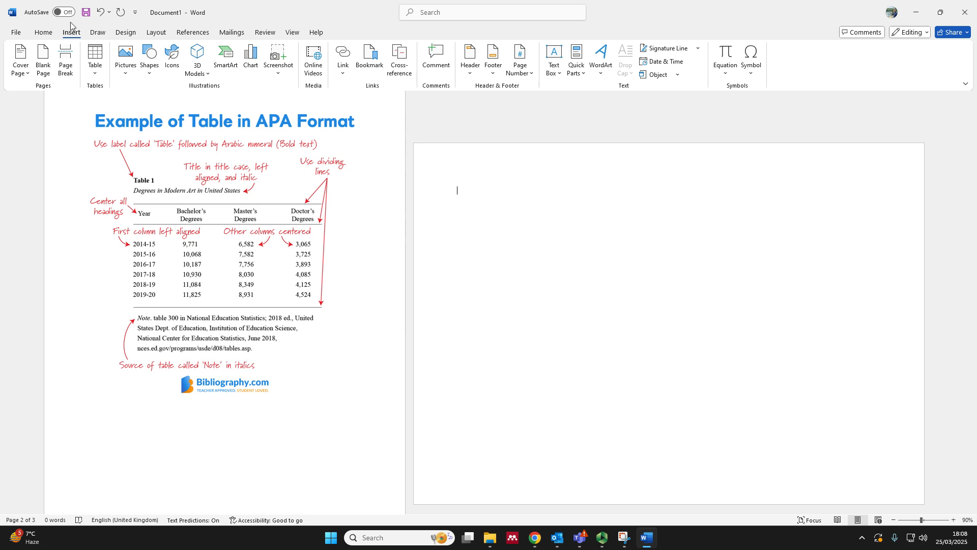
click(93, 73)
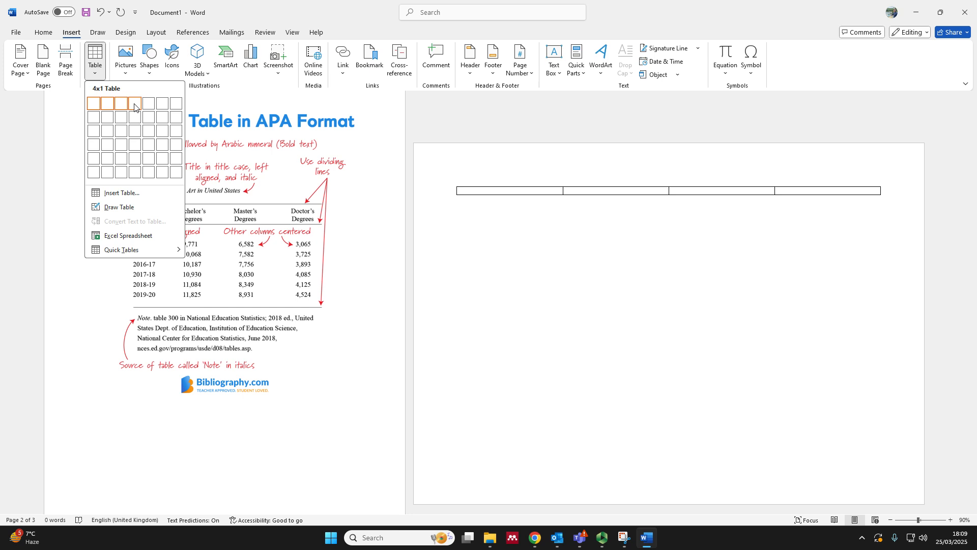
click(135, 139)
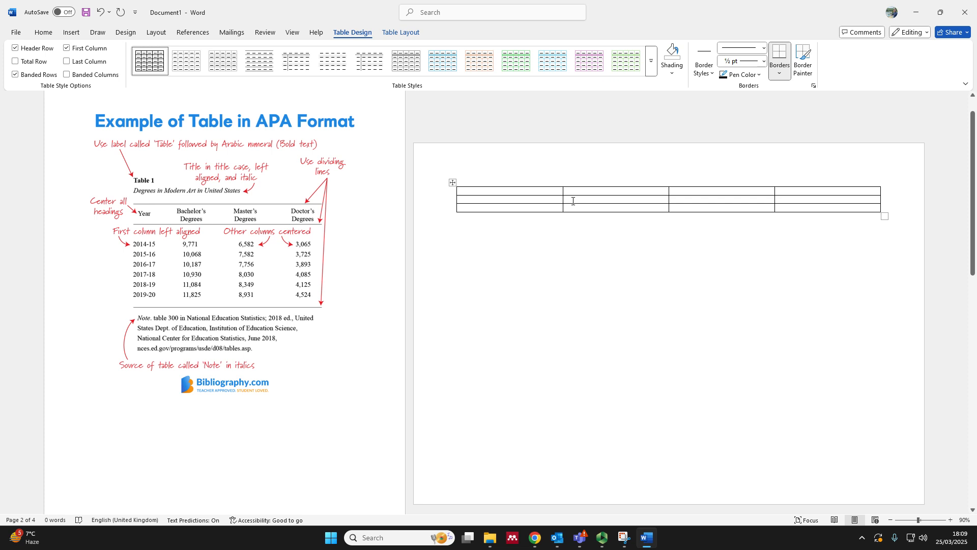
Step: Make all three table rows taller by adding an extra blank line to each row
key(Return)
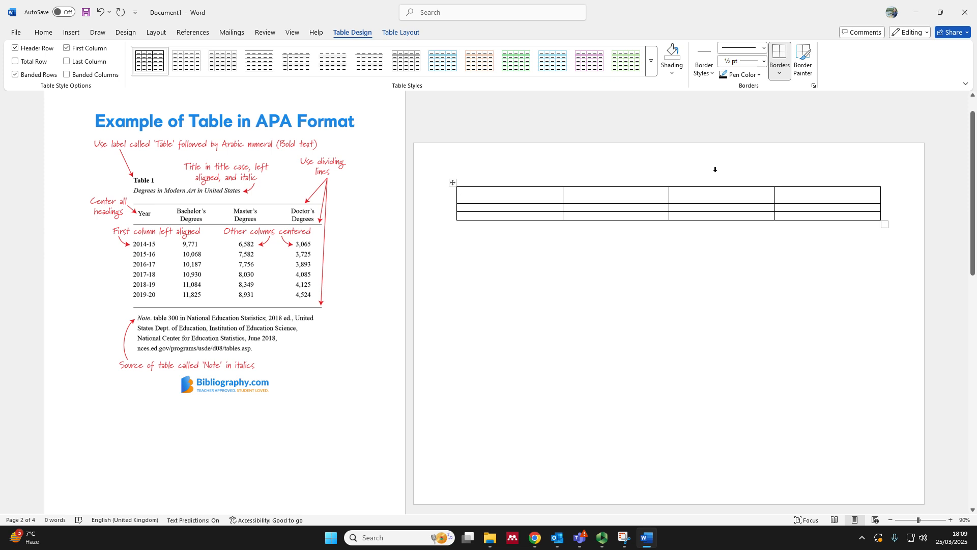
click(478, 207)
key(Return)
click(478, 223)
key(Return)
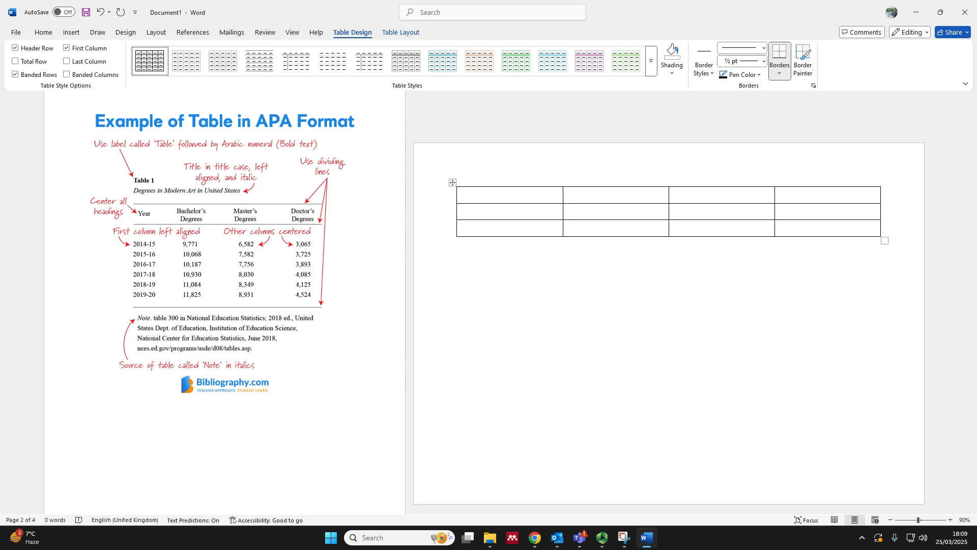
Step: Fill the header row with the headings Study, Participants, Intervention and Outcome measure
click(466, 195)
text(Study)
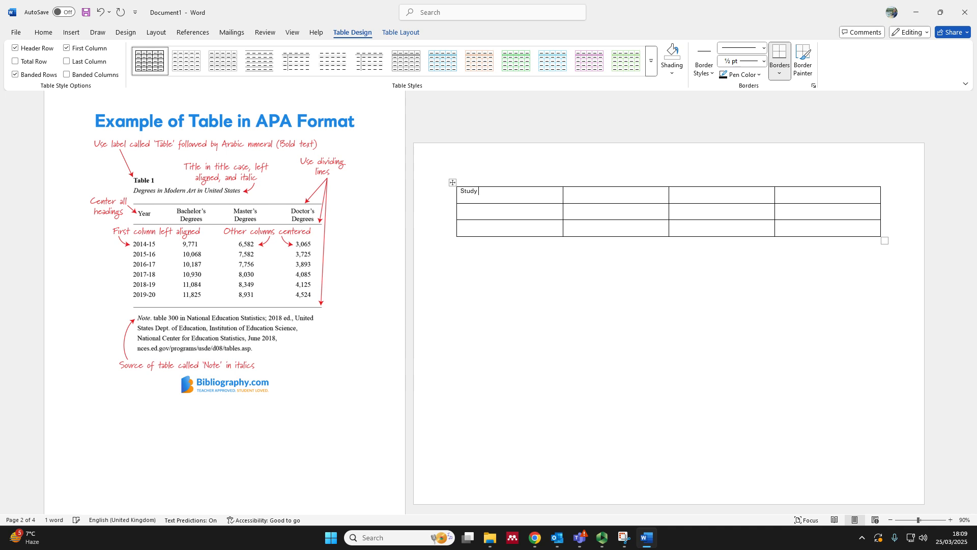
click(590, 195)
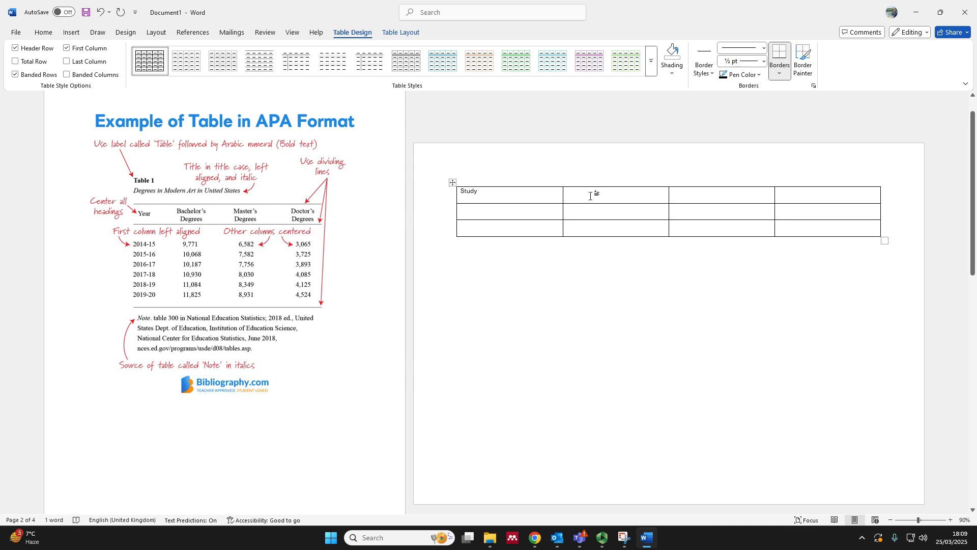
text(Participants)
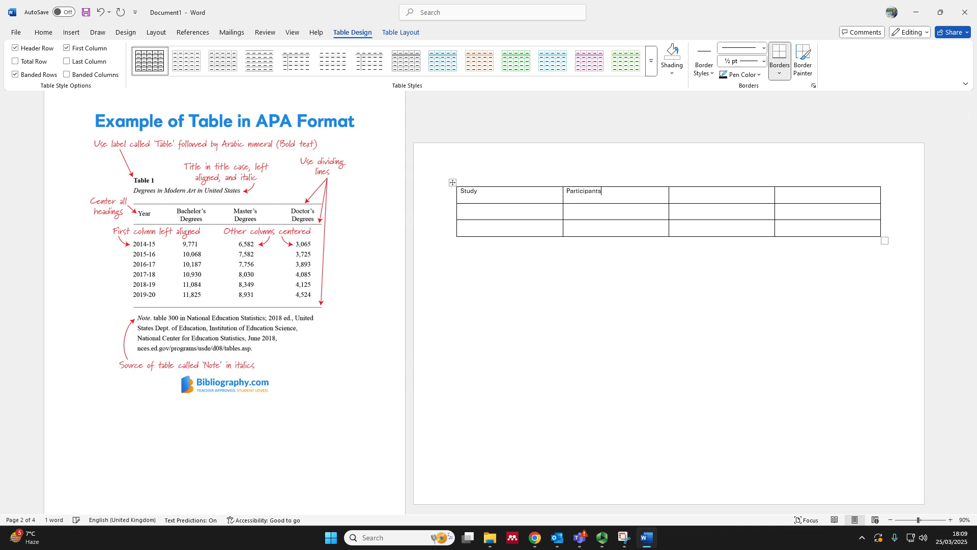
click(673, 192)
text(Intervention)
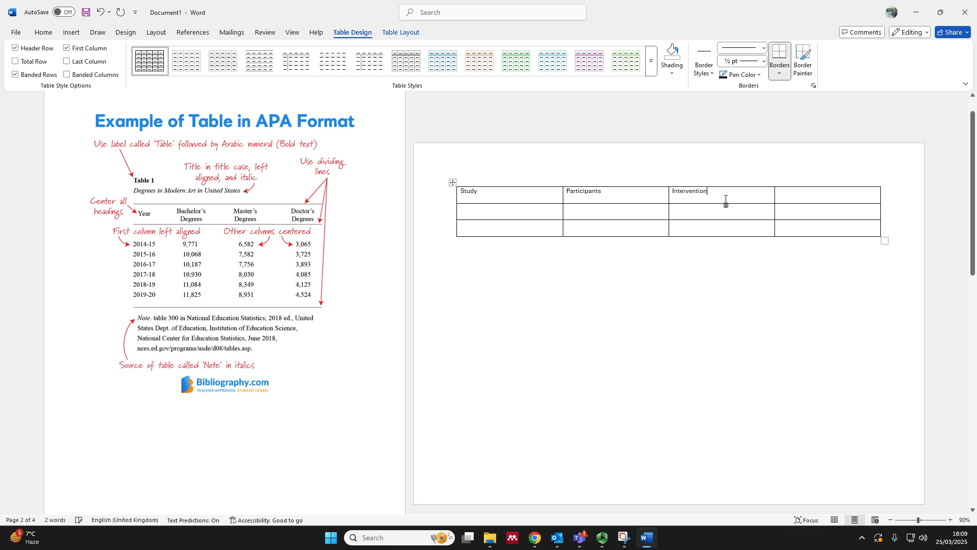
click(779, 192)
text(Outcome measure)
Step: Insert a column to the right of the Outcome measure column and head it Results
drag(868, 227, 862, 194)
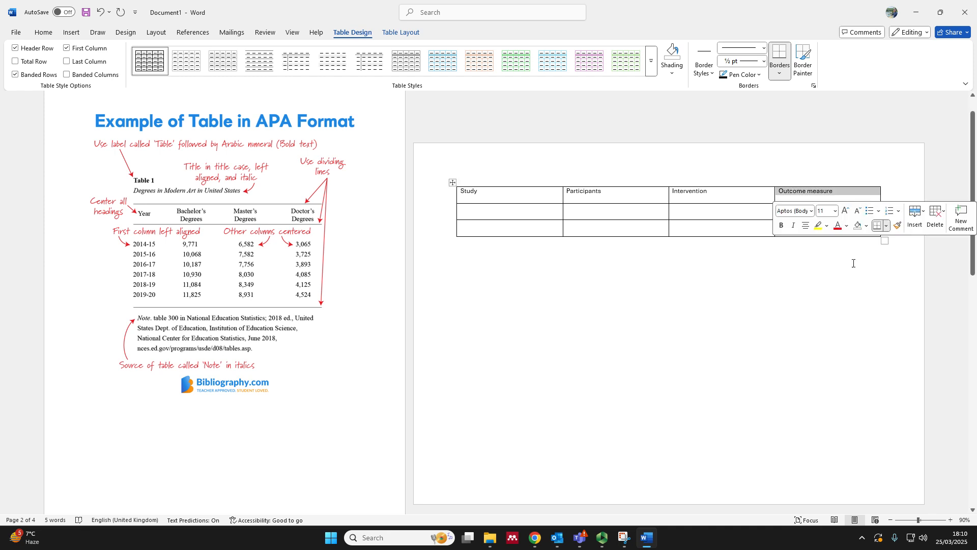
click(854, 226)
shift+click(847, 197)
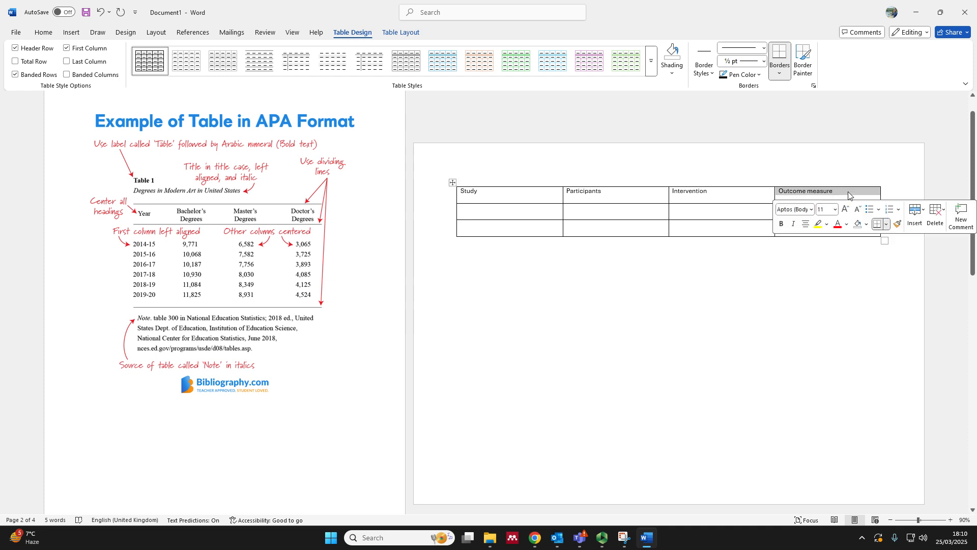
right_click(849, 195)
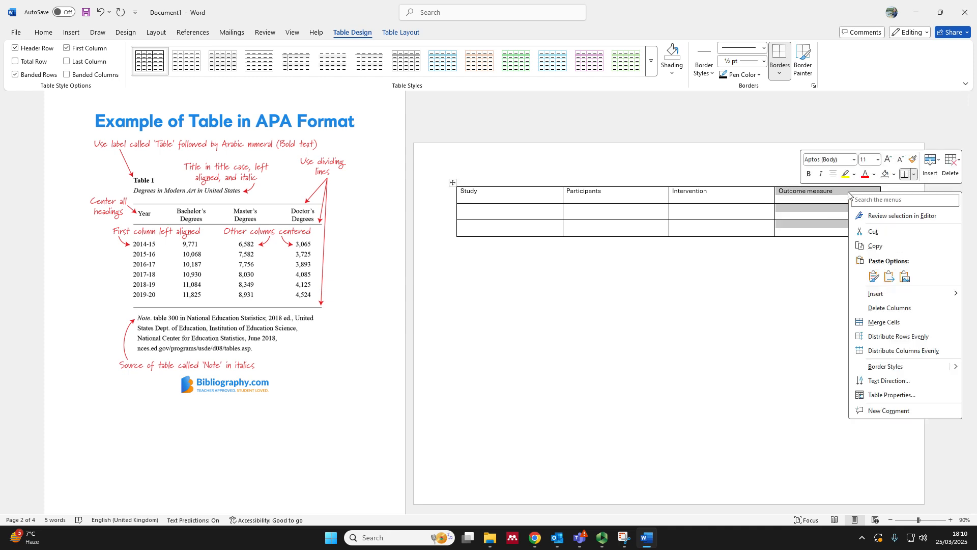
mouse_move(919, 295)
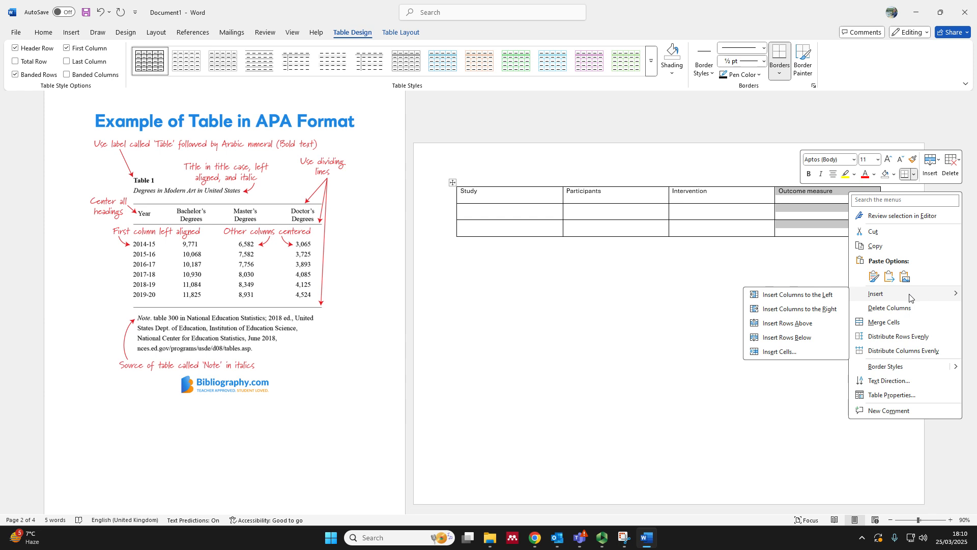
click(826, 310)
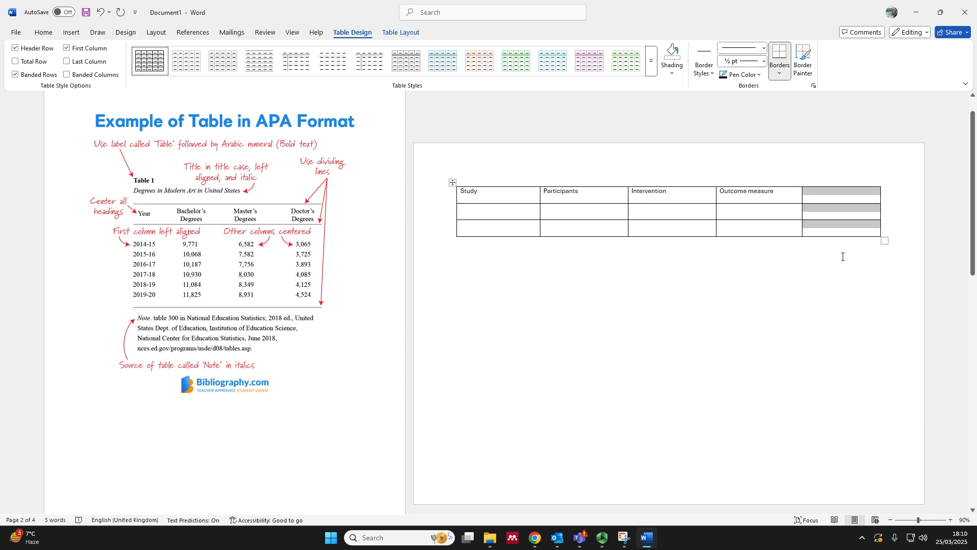
click(824, 196)
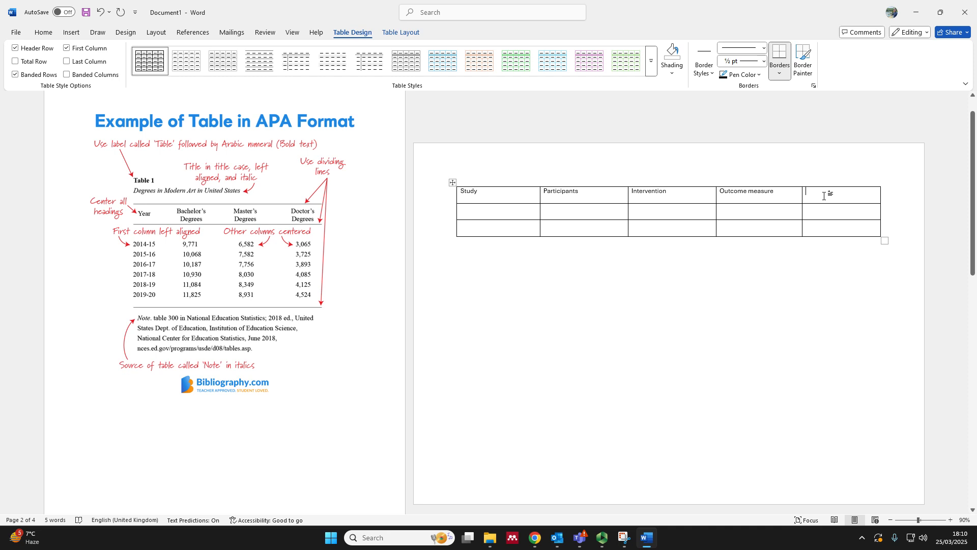
text(Results)
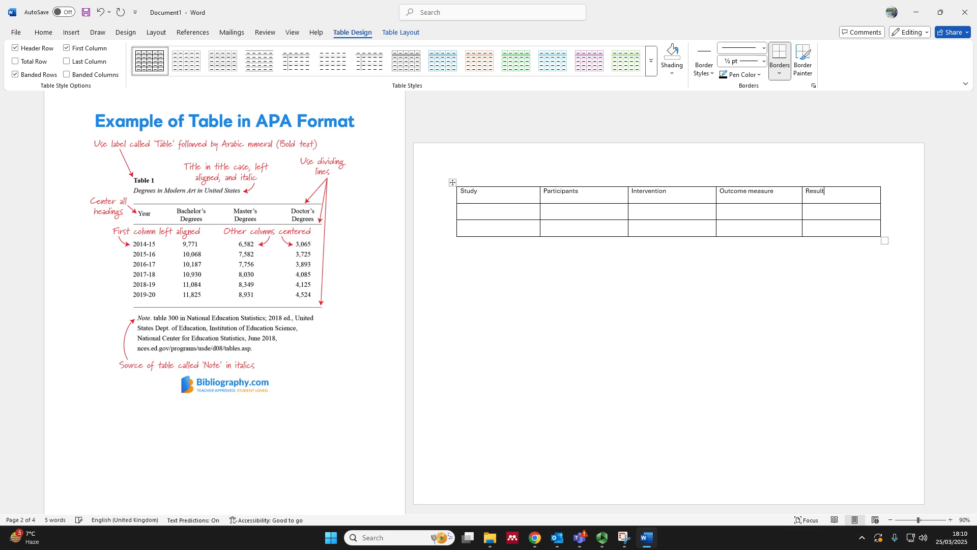
Step: Add three rows below the last row of the table
click(848, 214)
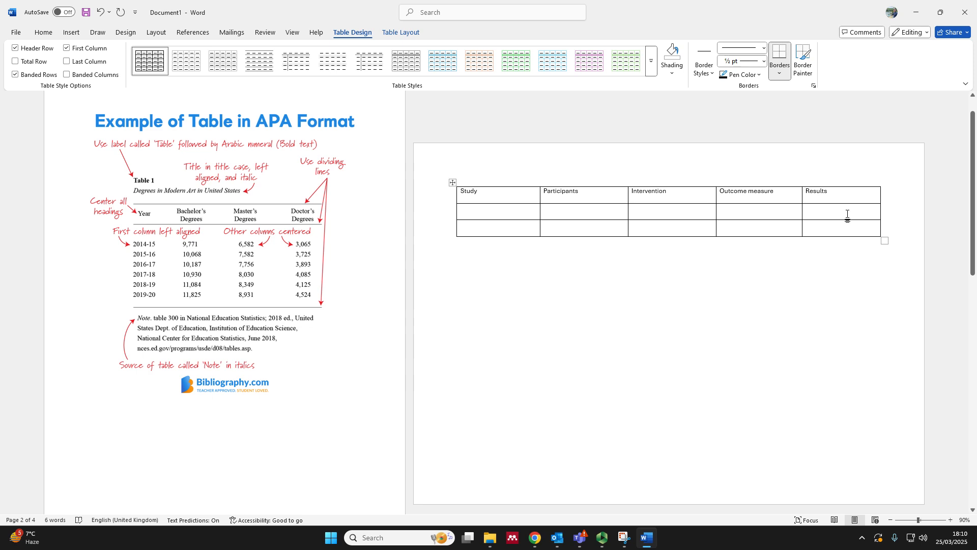
drag(847, 226, 508, 224)
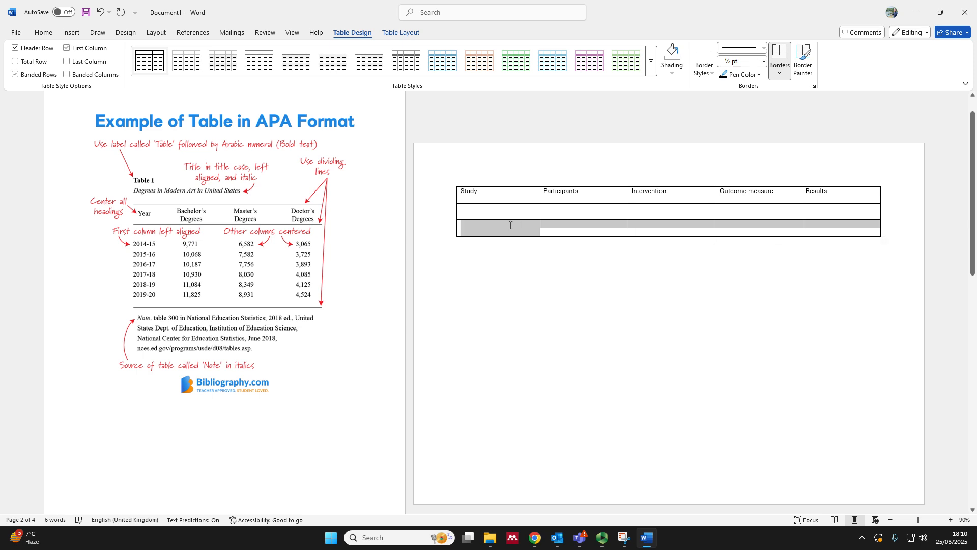
right_click(844, 227)
mouse_move(899, 334)
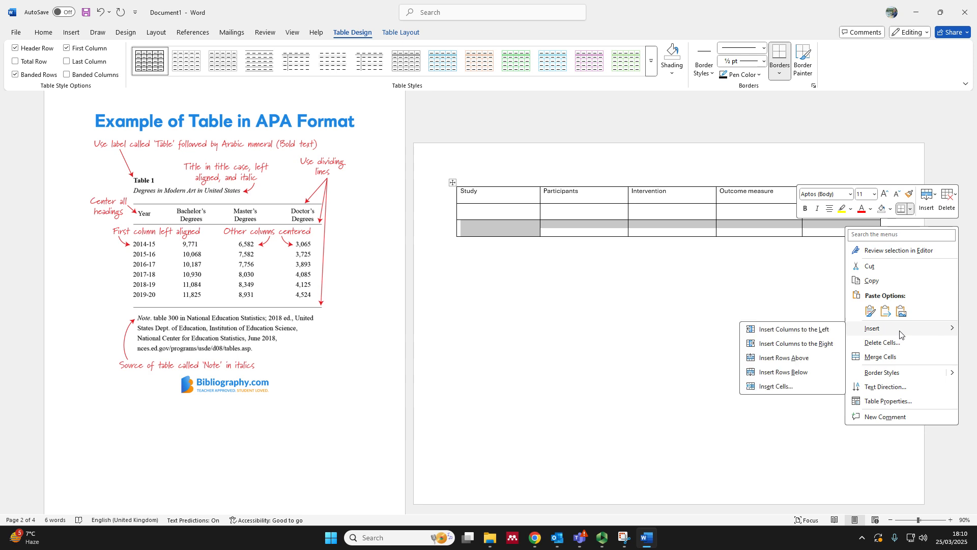
click(800, 372)
click(822, 241)
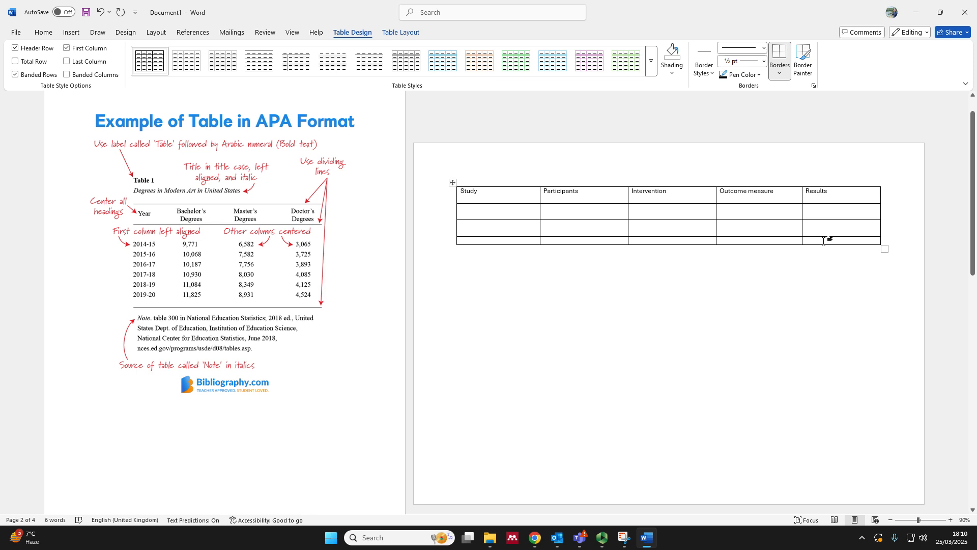
key(Tab)
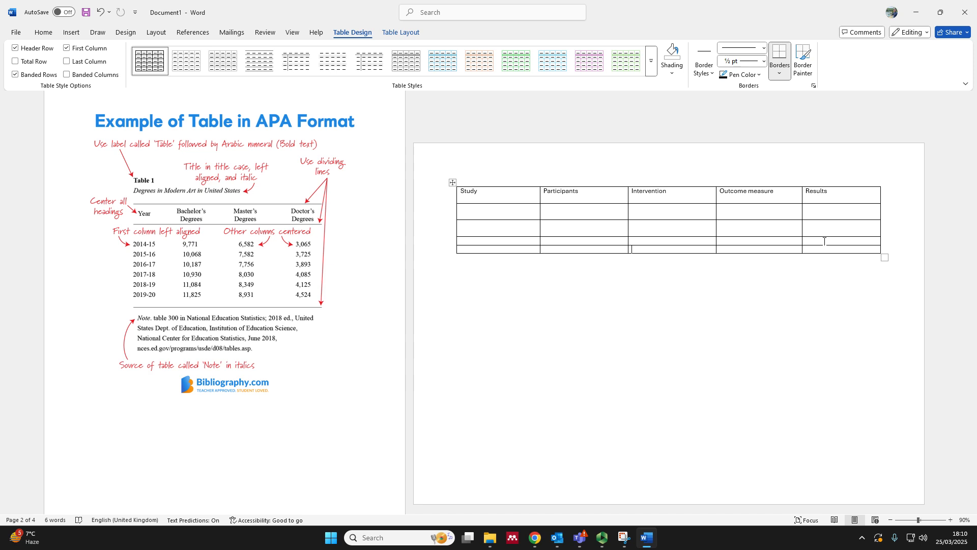
key(Tab)
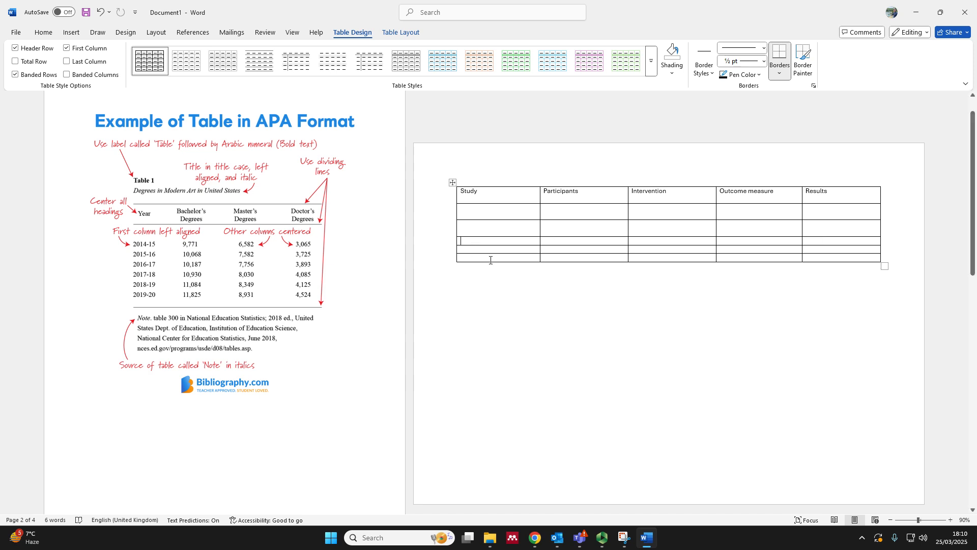
Step: Fill the first row below the headings with the study's 2022 author citation, 12 Males, Caffeine ingestion, 5 km time-trial and Caffeine improved exercise performance
click(471, 208)
text(No)
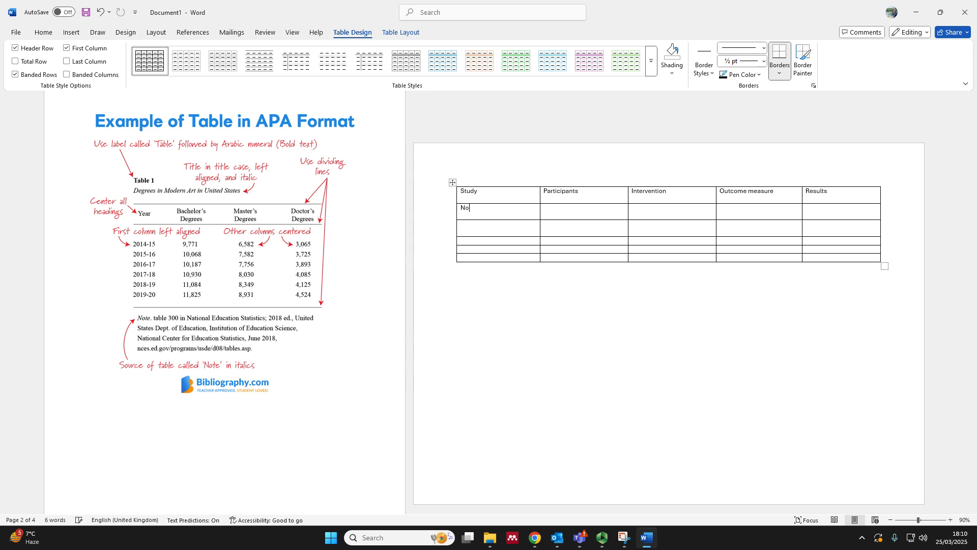
text(rbury et al. (2022))
click(564, 207)
text(12 Males)
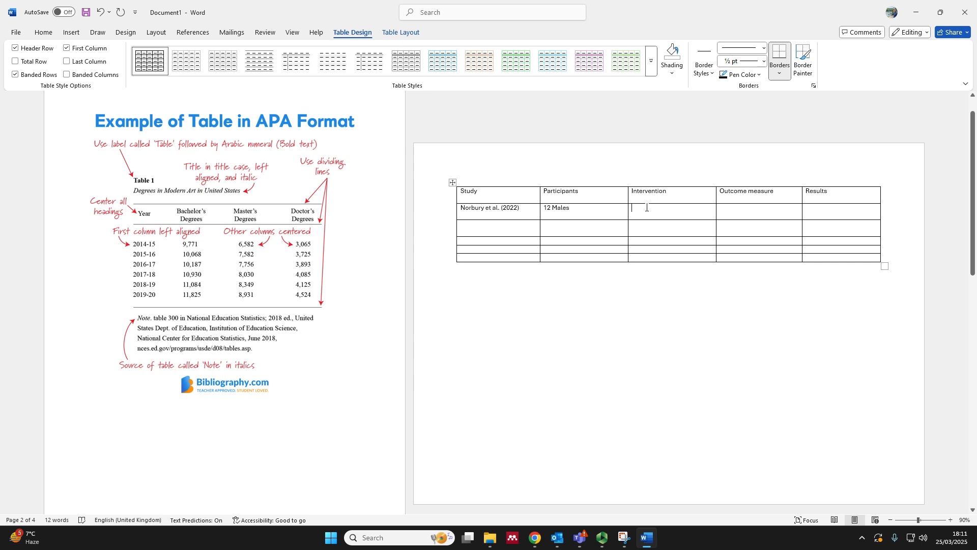
text(Caffeine ingestio)
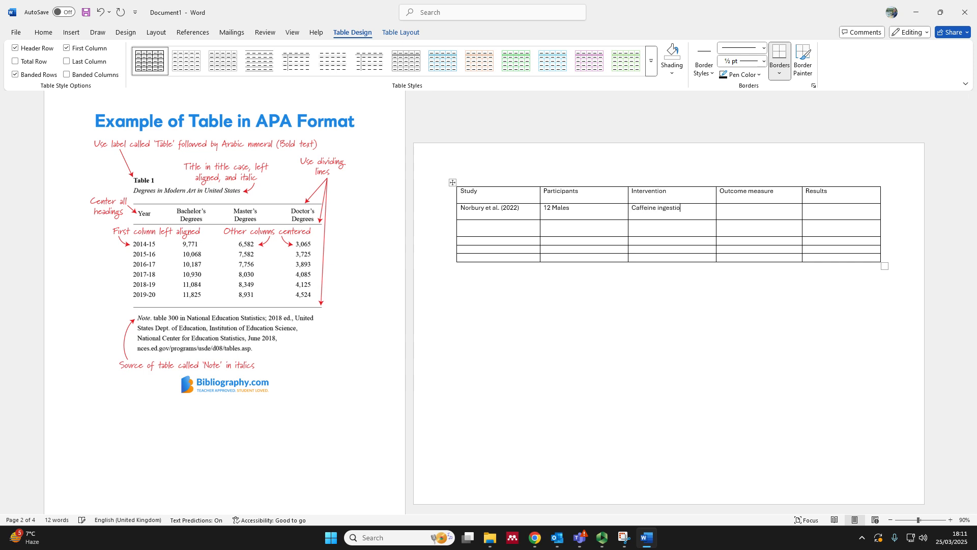
text(n)
key(Tab)
text(5 km time-trial)
click(831, 207)
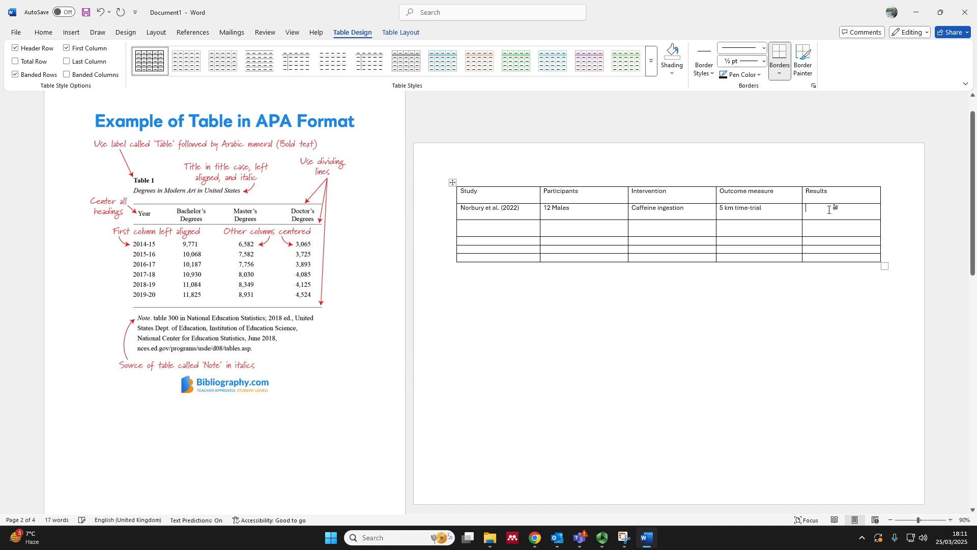
text(Caffeine impr)
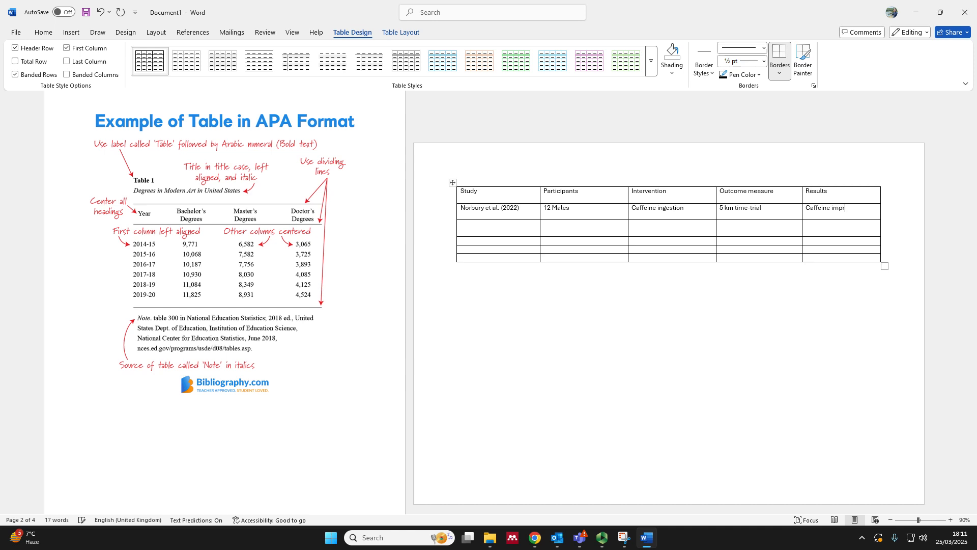
text(oved exercise performance)
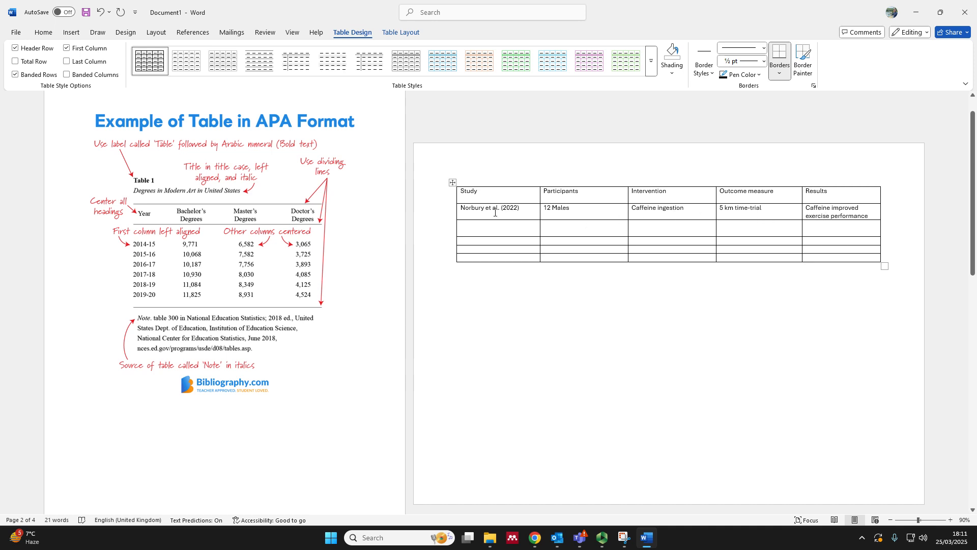
Step: Make the three short rows at the end of the table as tall as the other rows
click(482, 232)
drag(470, 227, 854, 232)
drag(499, 244, 489, 271)
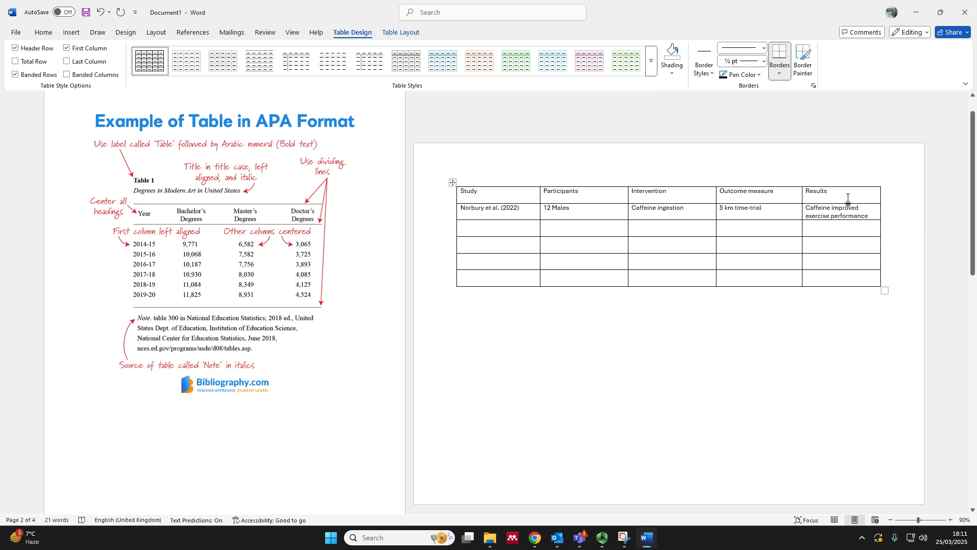
Step: Format the header row text as bold, horizontally centred and 12 pt
drag(840, 193, 480, 192)
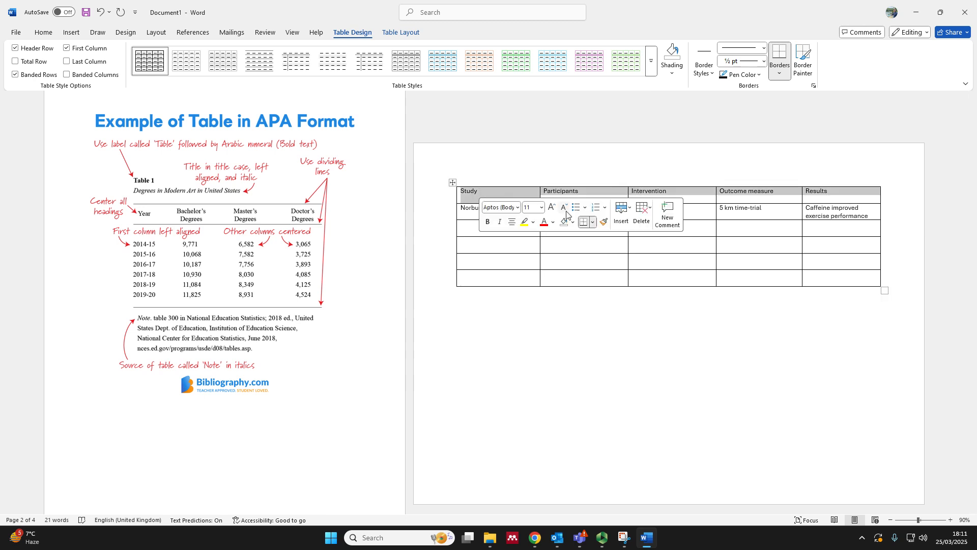
key(ctrl+b)
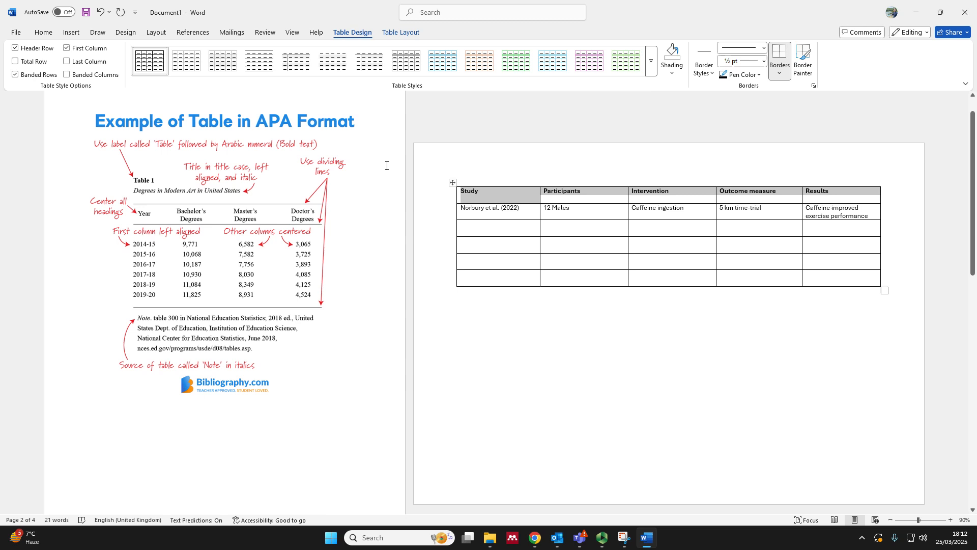
click(43, 32)
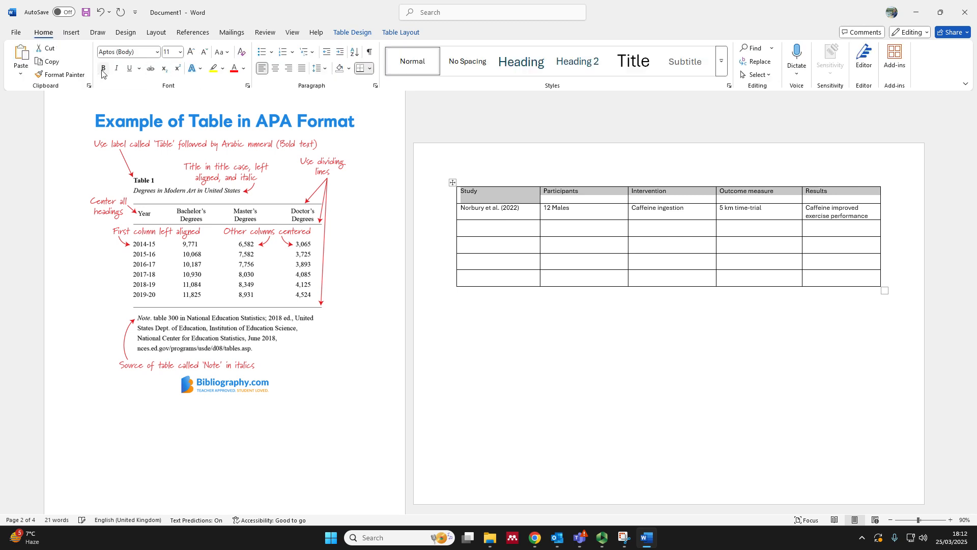
click(276, 71)
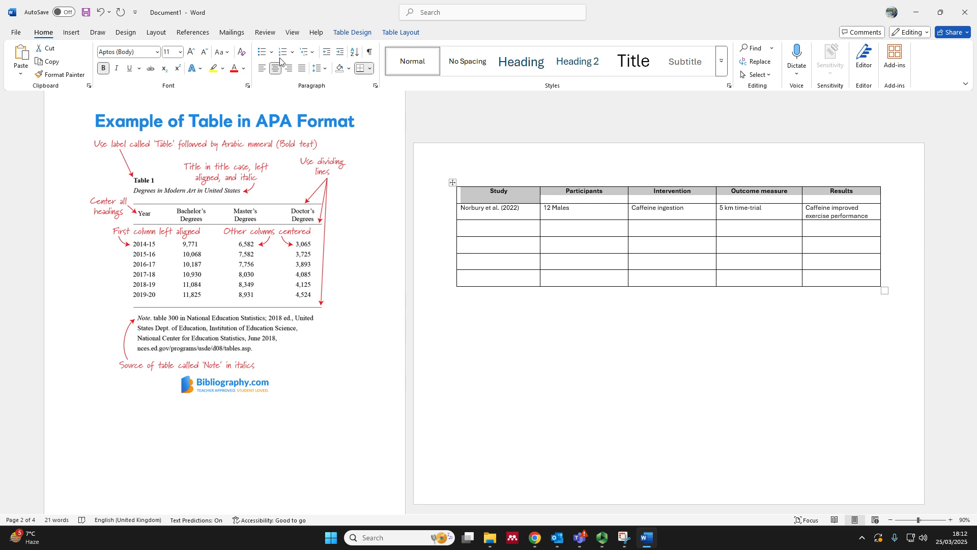
click(191, 52)
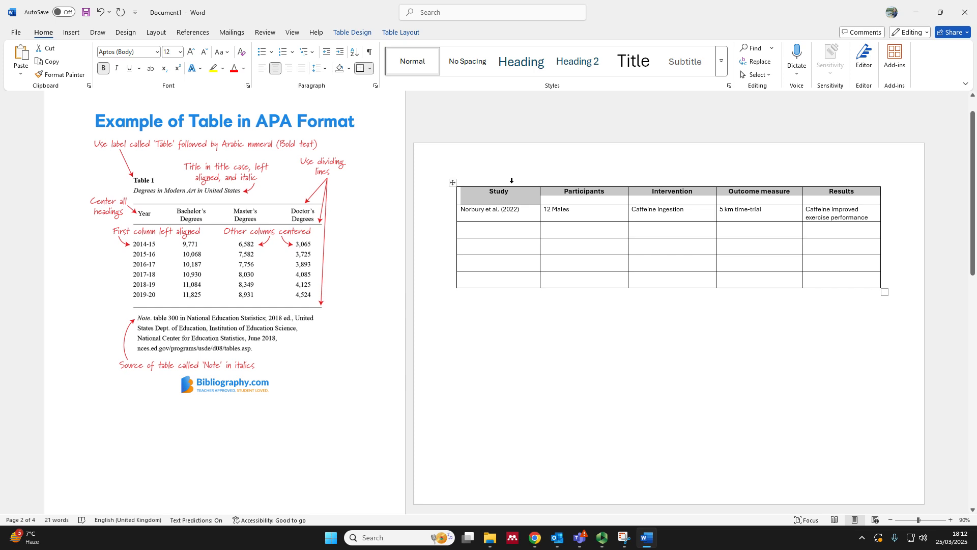
click(545, 202)
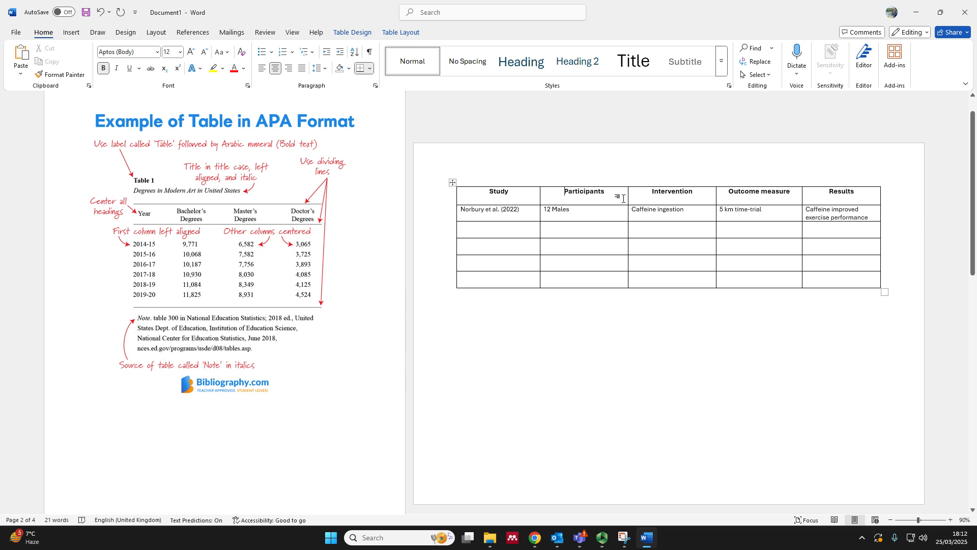
Step: Centre the header row cells vertically and add a blank line above the Study heading to level it with the others
drag(868, 196, 518, 191)
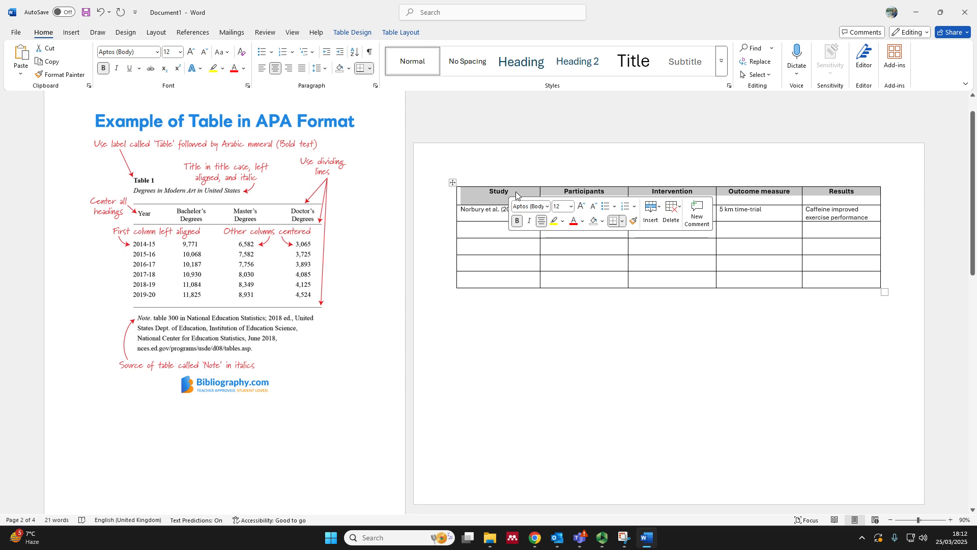
right_click(517, 193)
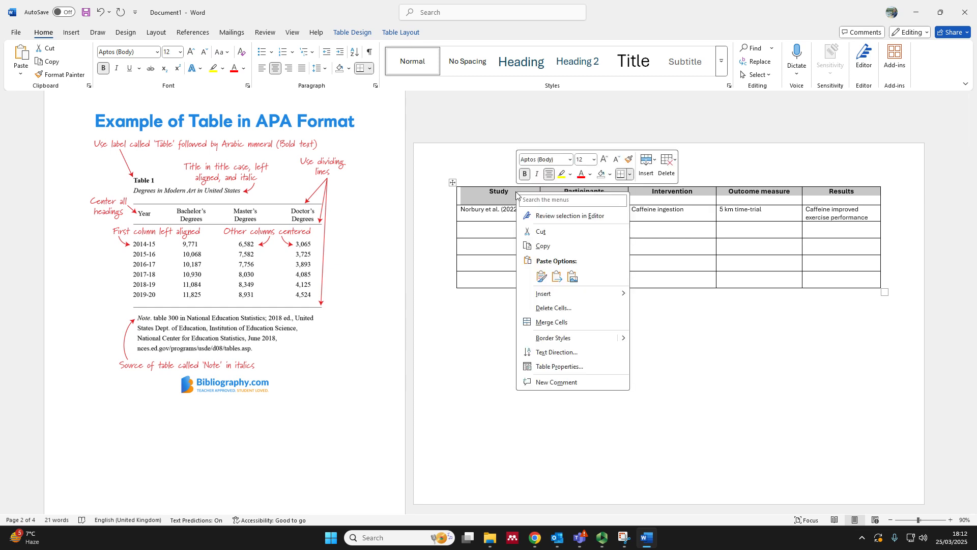
click(574, 367)
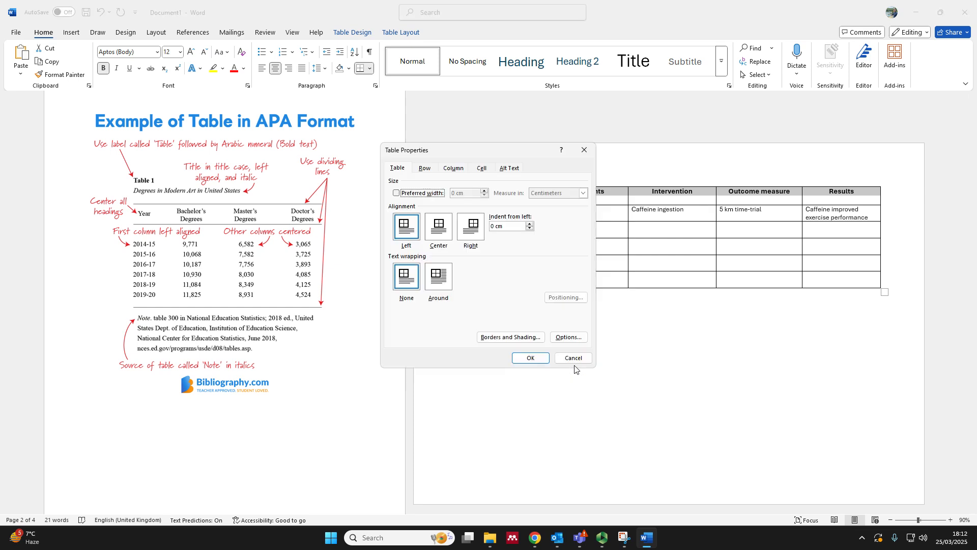
click(481, 168)
click(440, 229)
click(522, 359)
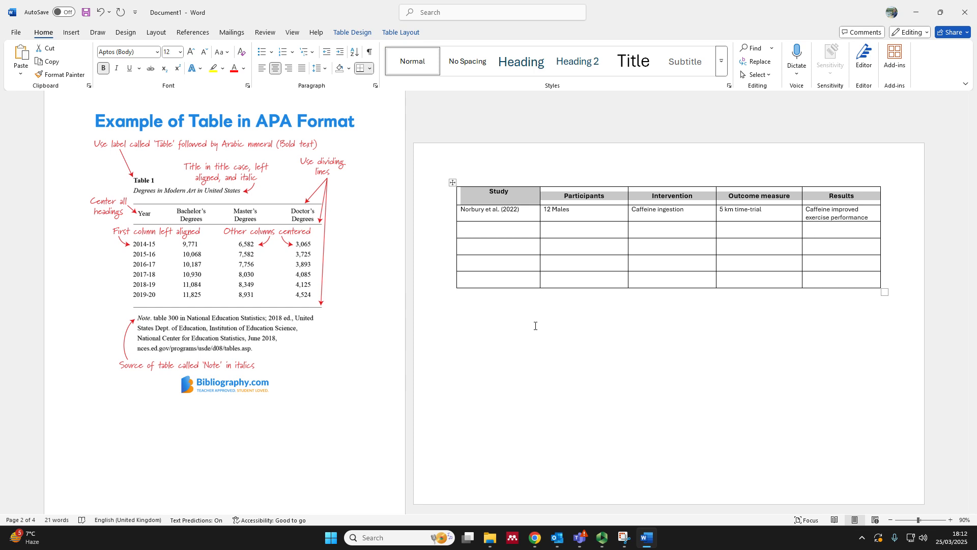
click(489, 193)
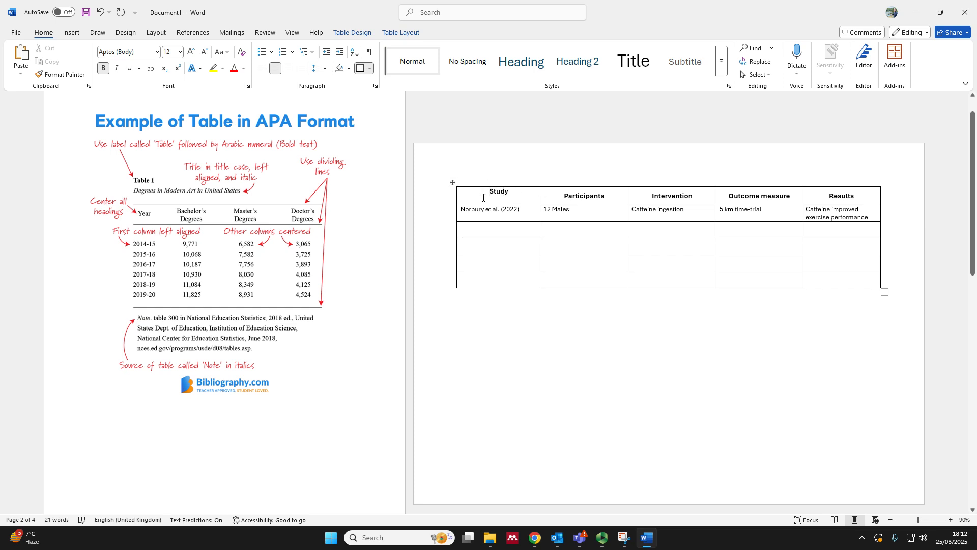
key(Return)
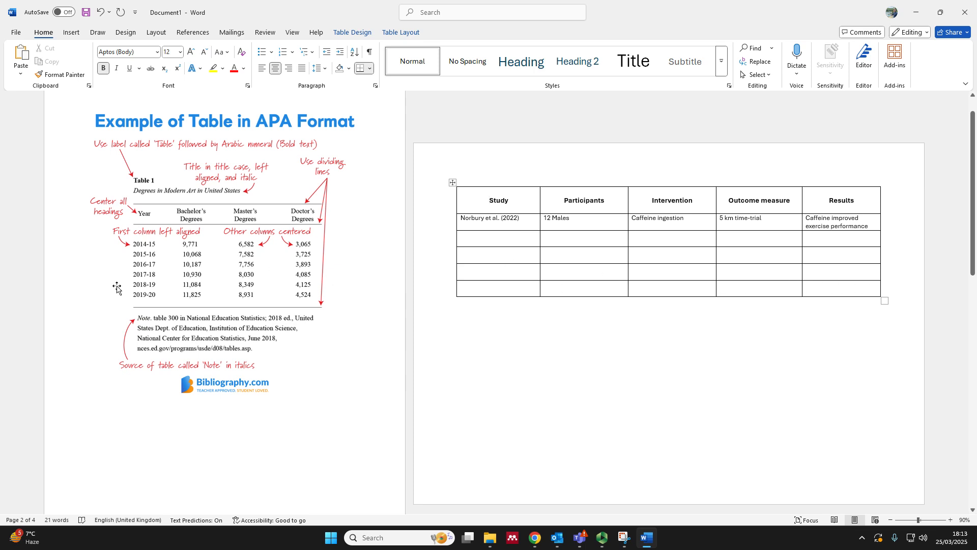
Step: Remove all borders from the entire table
drag(865, 290, 472, 209)
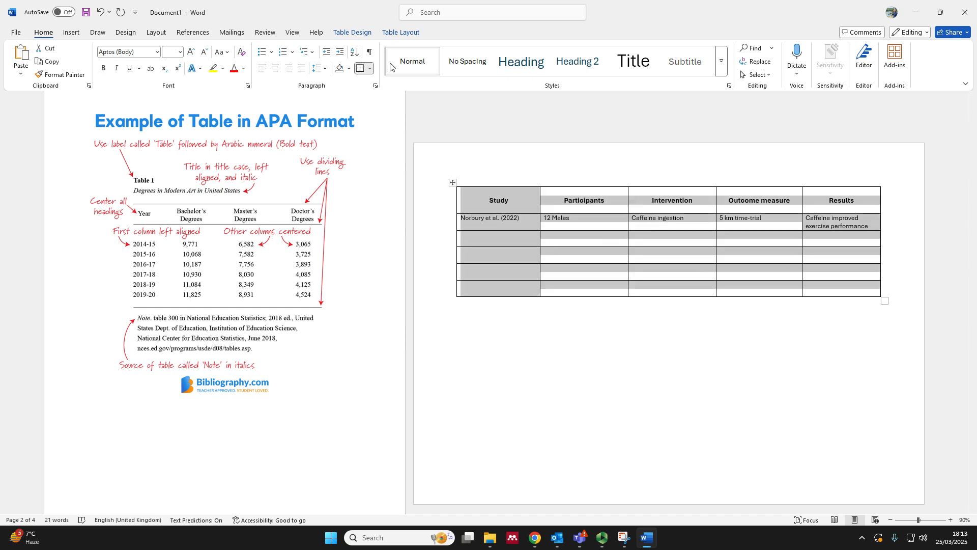
click(350, 34)
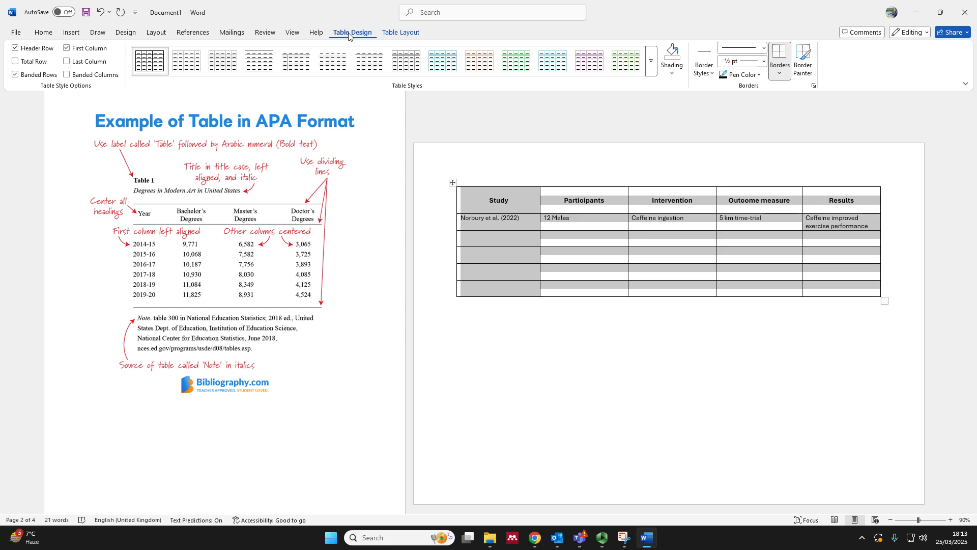
click(702, 73)
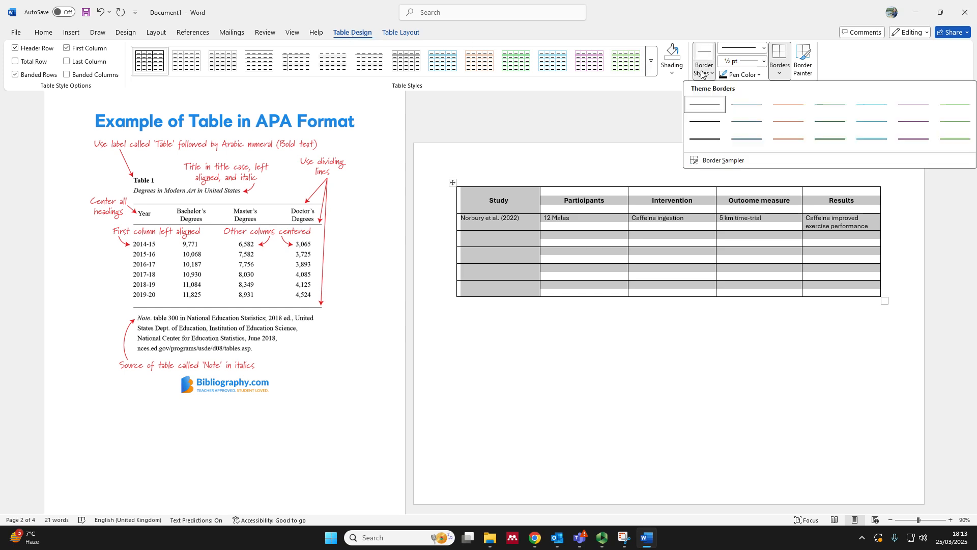
click(702, 73)
click(780, 73)
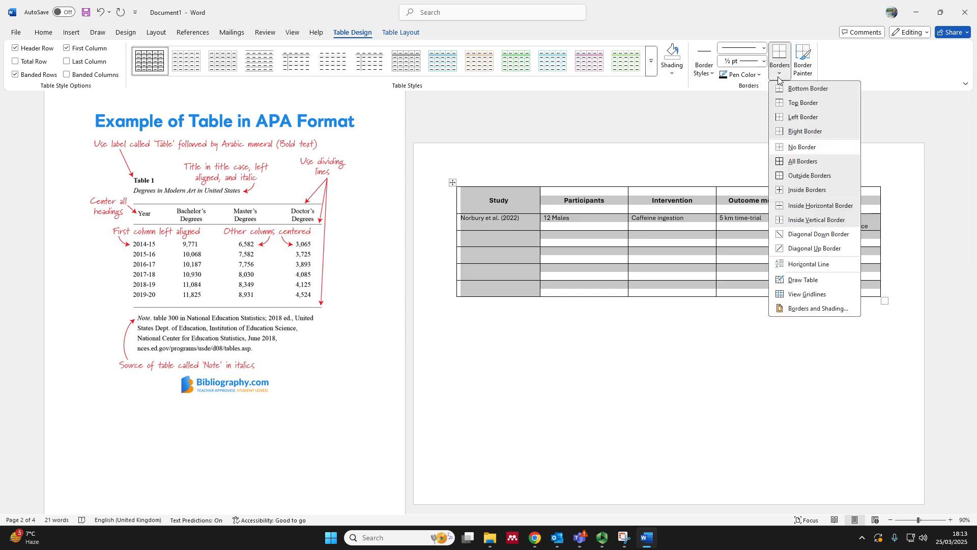
click(801, 148)
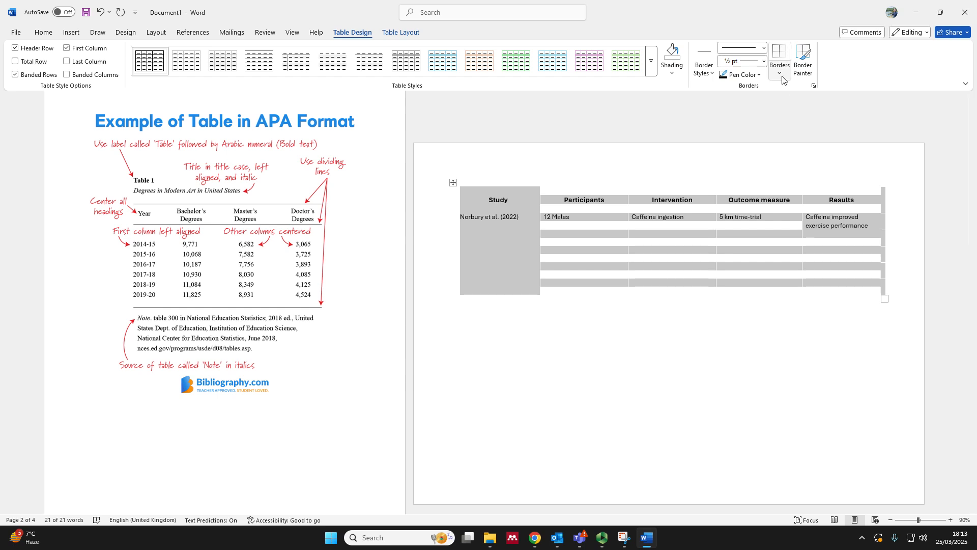
Step: Paint ½ pt solid border lines along the table's upper edge, lower edge and beneath the header row with Border Painter
click(801, 57)
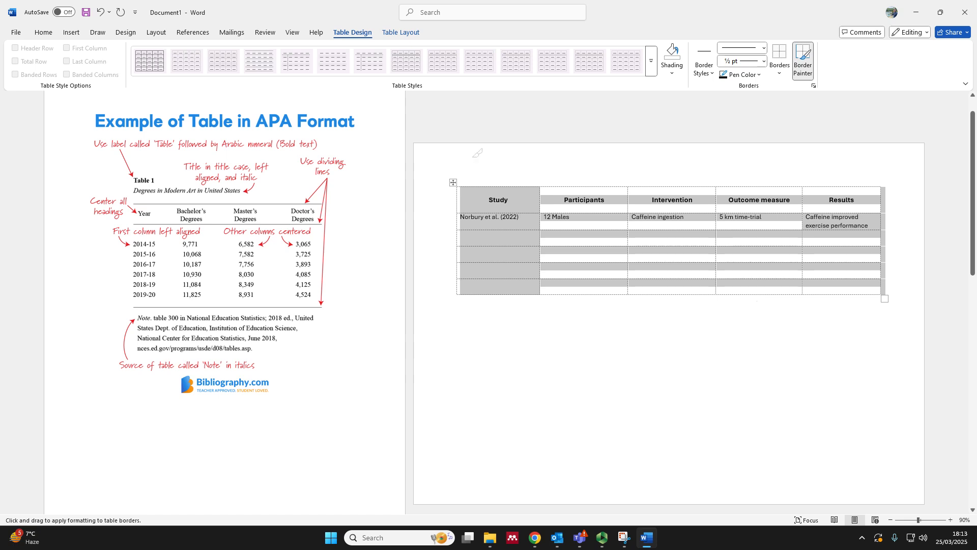
mouse_move(490, 184)
mouse_down()
mouse_move(845, 185)
mouse_move(826, 187)
mouse_up()
mouse_move(870, 293)
mouse_down()
mouse_move(501, 292)
mouse_move(833, 289)
mouse_up()
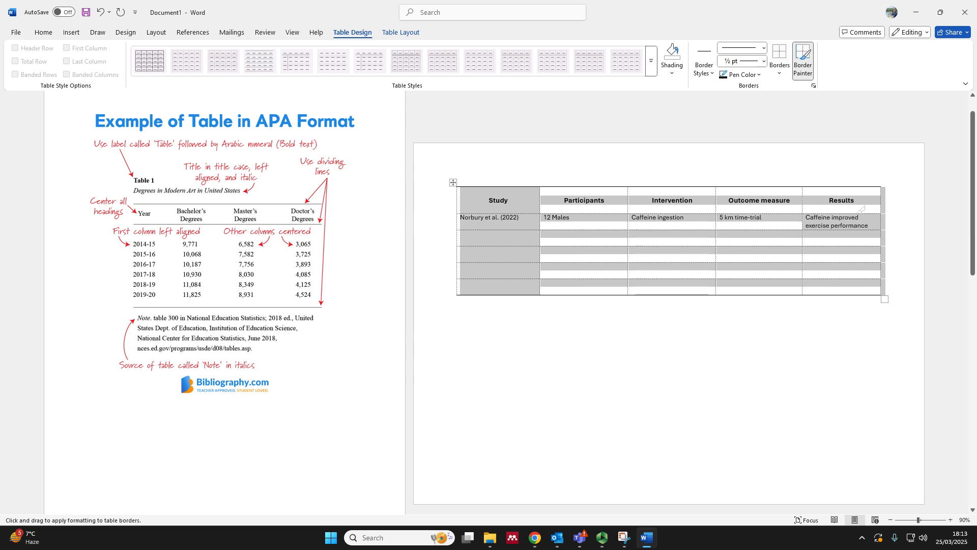
drag(504, 211, 828, 210)
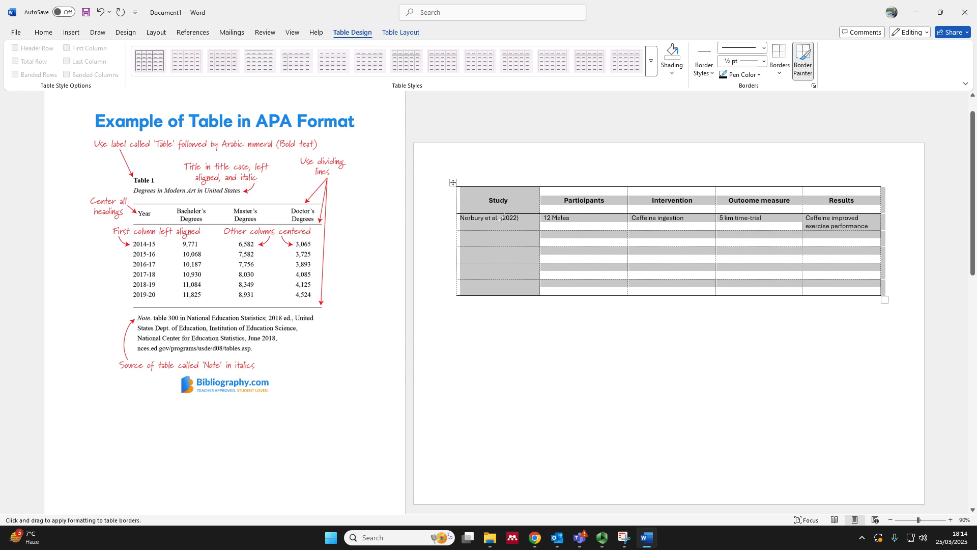
Step: Try a border line beneath the first study row and undo it
drag(473, 229, 877, 230)
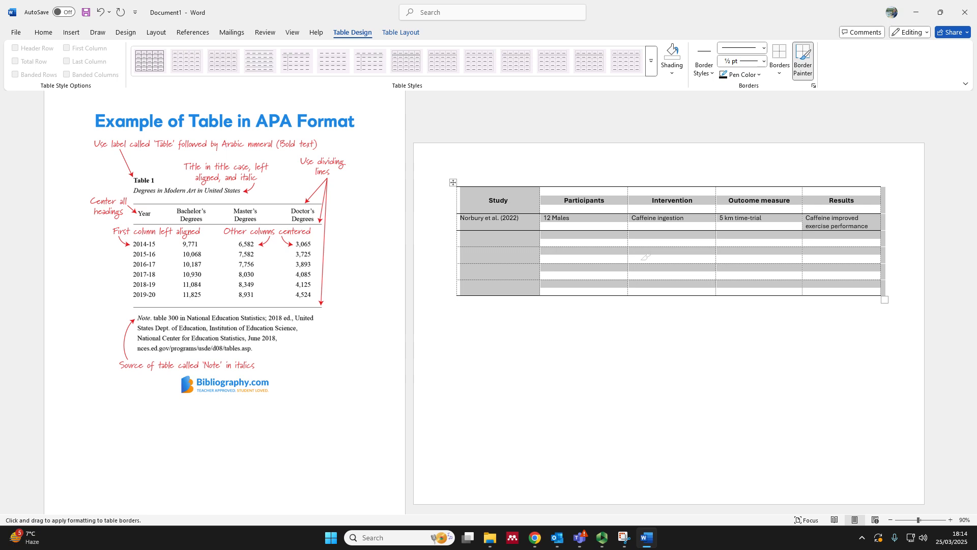
key(ctrl+z)
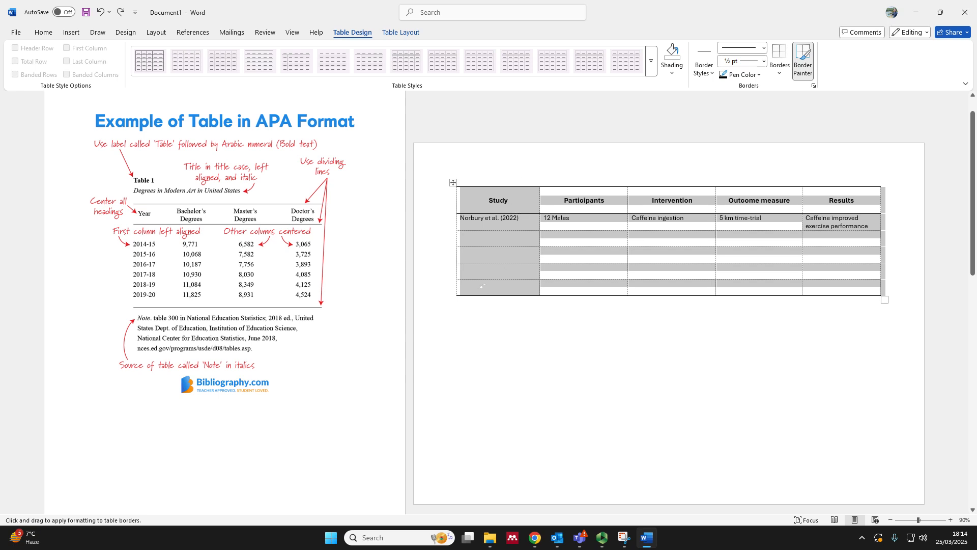
Step: Turn off Border Painter and clear the table selection
click(802, 61)
click(722, 264)
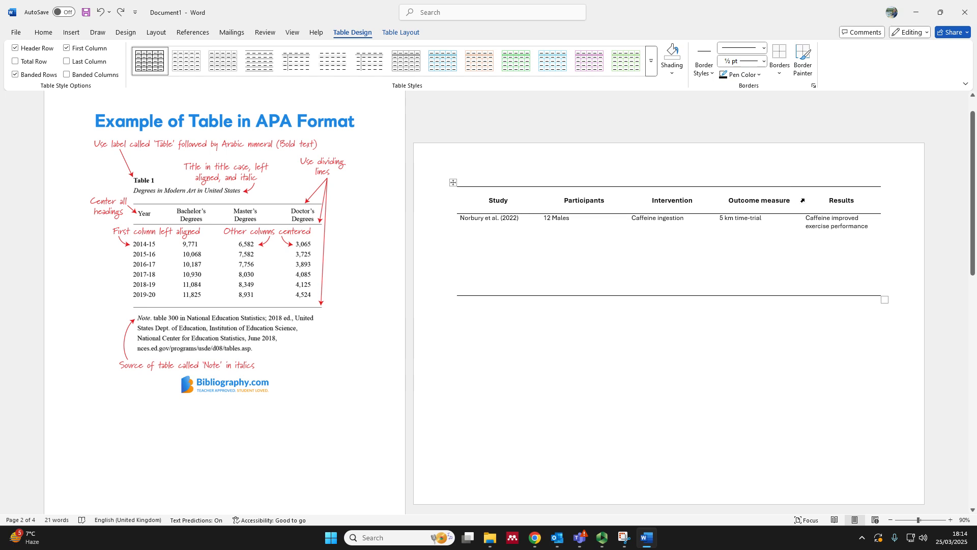
Step: Try narrowing the Participants and Outcome measure columns by moving their dividing borders
drag(542, 199, 540, 199)
click(543, 199)
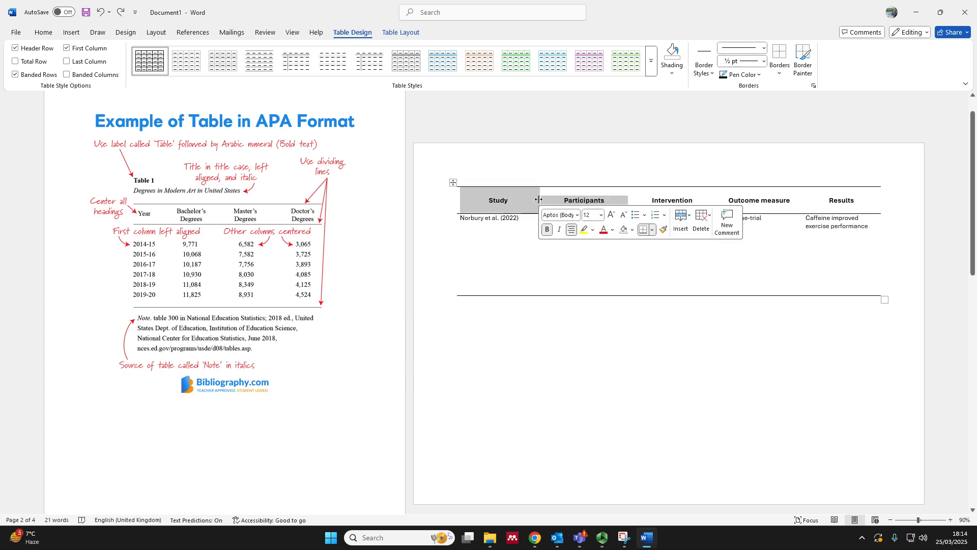
click(544, 201)
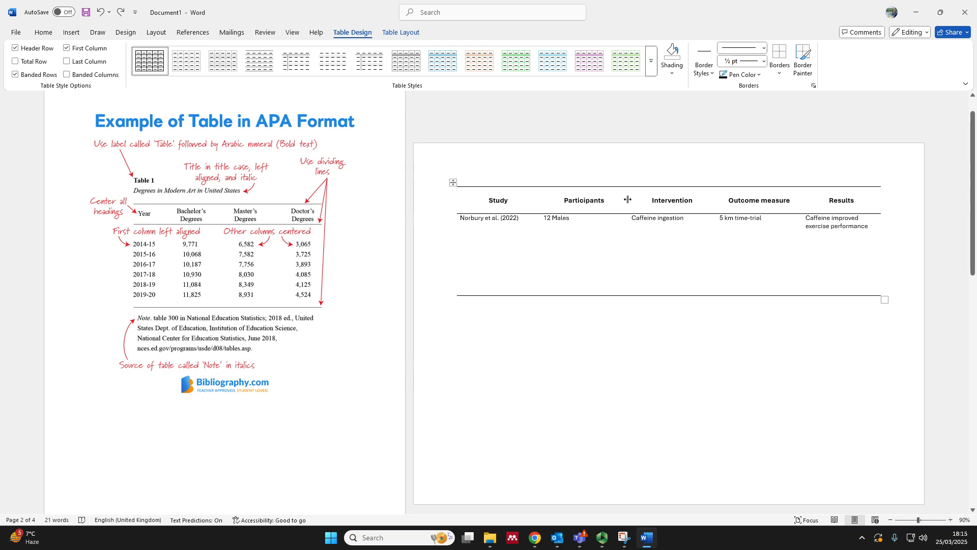
drag(628, 200, 582, 199)
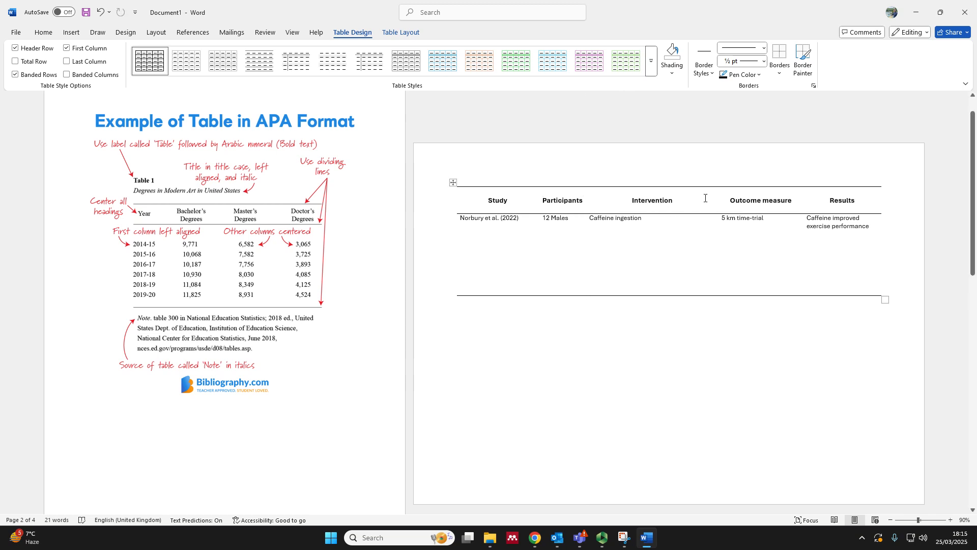
drag(802, 199, 731, 200)
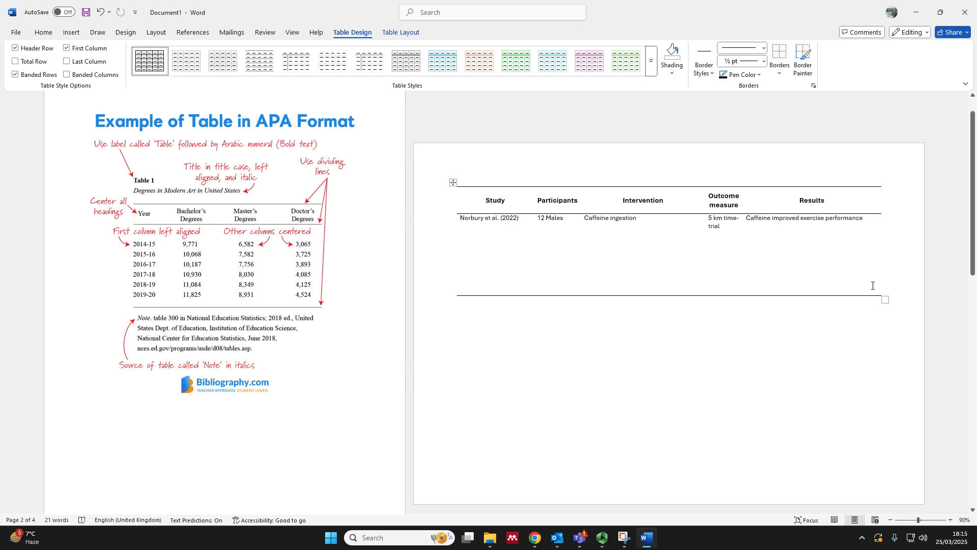
Step: Distribute all table columns evenly, and narrow the Participants column slightly
drag(872, 286, 512, 198)
right_click(512, 194)
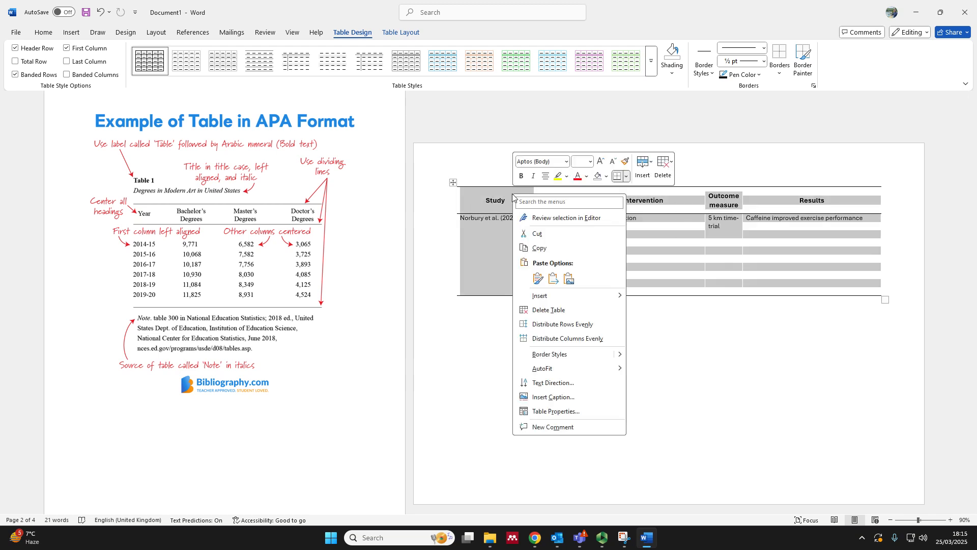
click(574, 345)
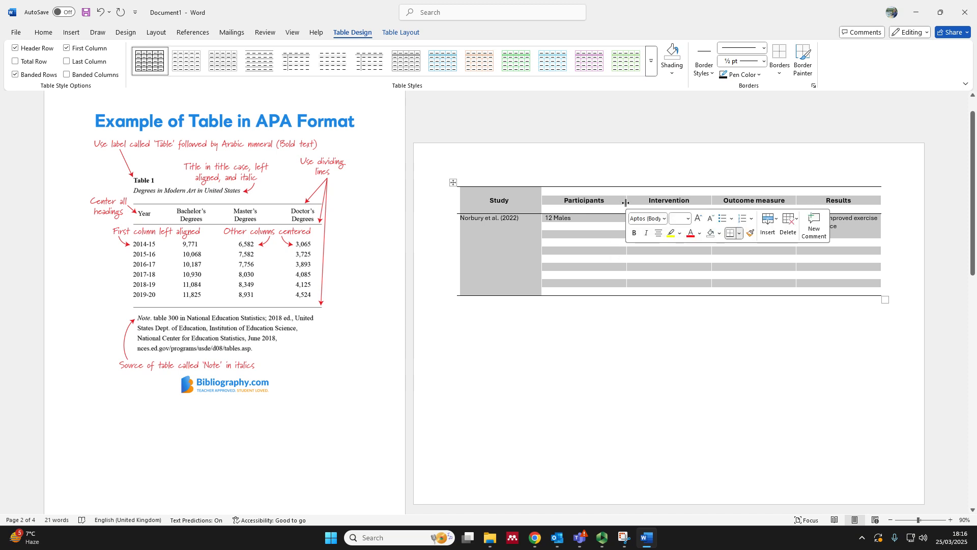
drag(627, 199, 600, 200)
click(575, 251)
Step: Fill the second study row with an author citation dated (2020) and "18 Females" as the participants
click(482, 235)
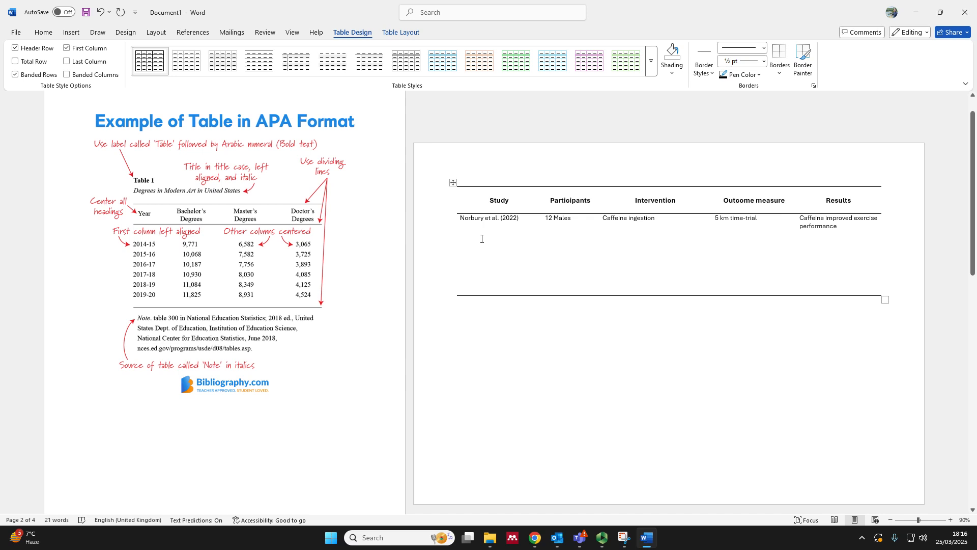
text(Smith et al., )
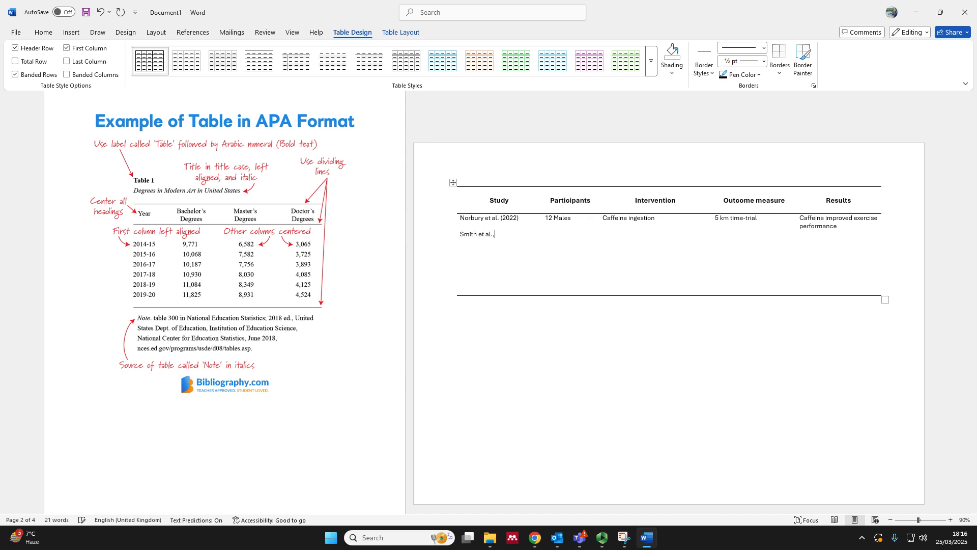
key(BackSpace)
key(BackSpace)
text( (2020))
click(556, 234)
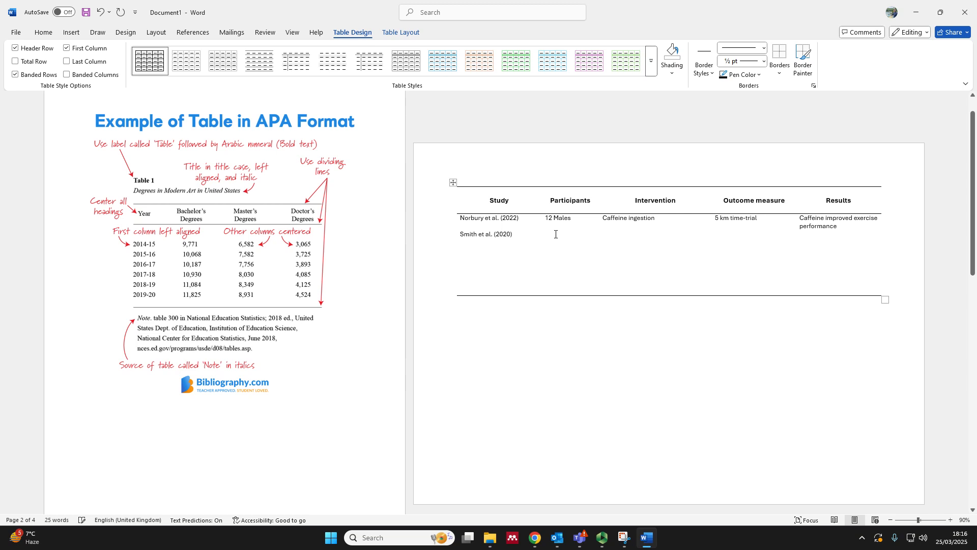
text(18 Females)
Step: Move the table down to leave an empty line above it and place the cursor there
click(452, 183)
drag(451, 200, 450, 221)
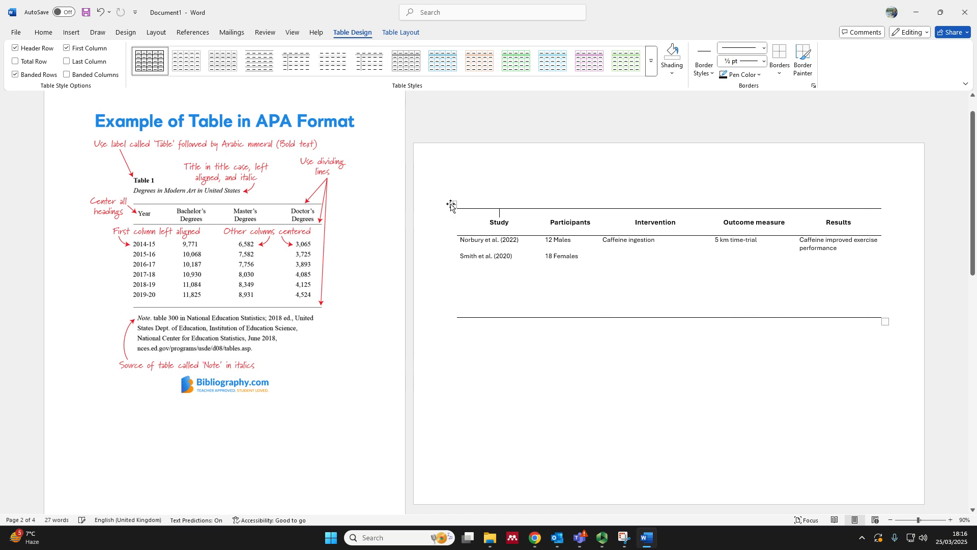
click(468, 199)
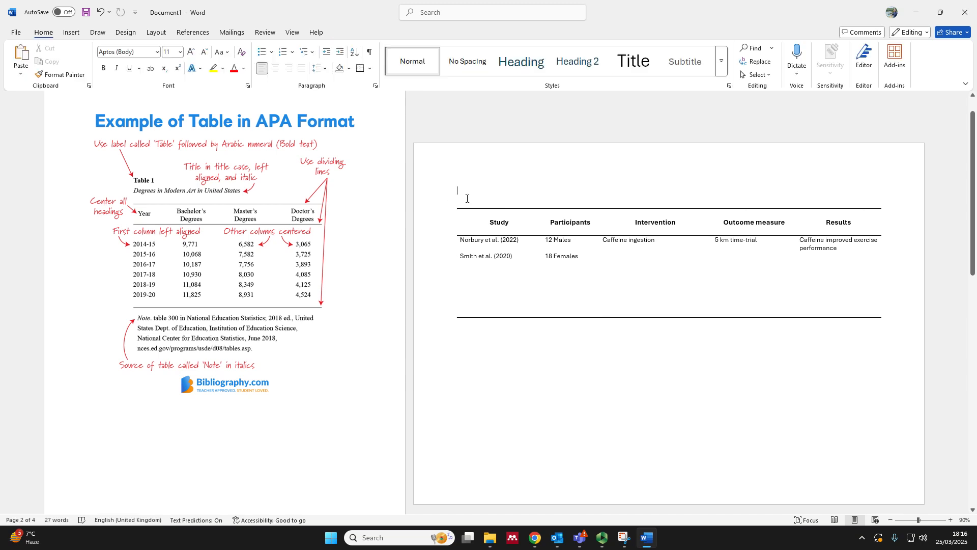
Step: Add the caption "Table 1. Summary of studies found in the literature search." above the table, with only "Table 1." in bold
text(Table 1.)
drag(447, 197, 486, 195)
key(ctrl+b)
click(492, 196)
key(ctrl+b)
text(Summary )
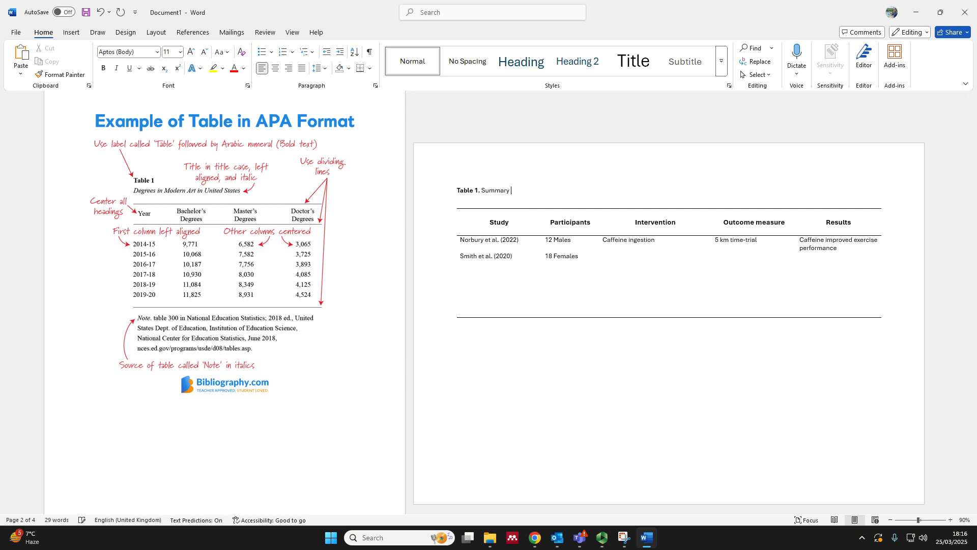
text(of studies found in the literature search.)
click(478, 332)
Step: Enter "Cycling TTE" as the second study's outcome measure and add the note "TTE = time to exhaustion." beneath the table
click(744, 260)
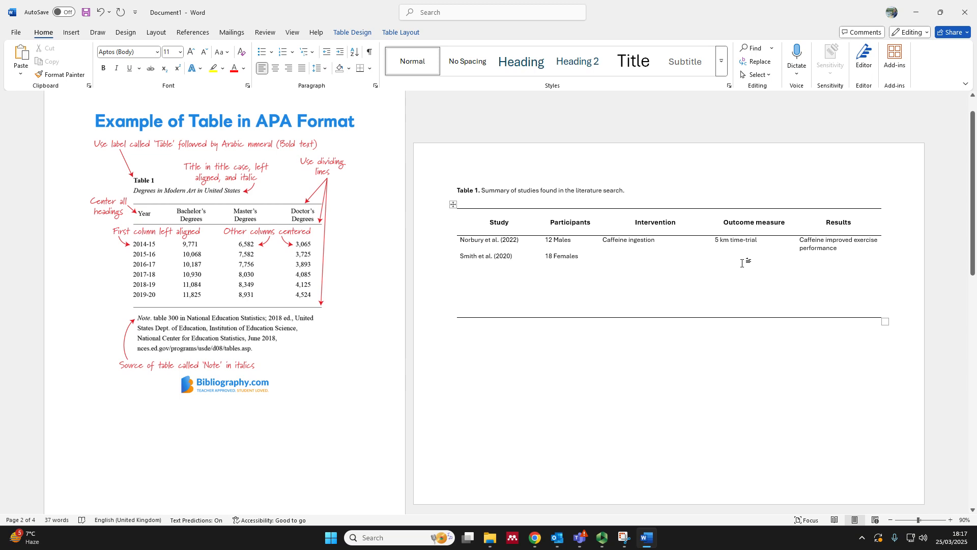
text(Cycling TTE)
click(489, 335)
text(TTE)
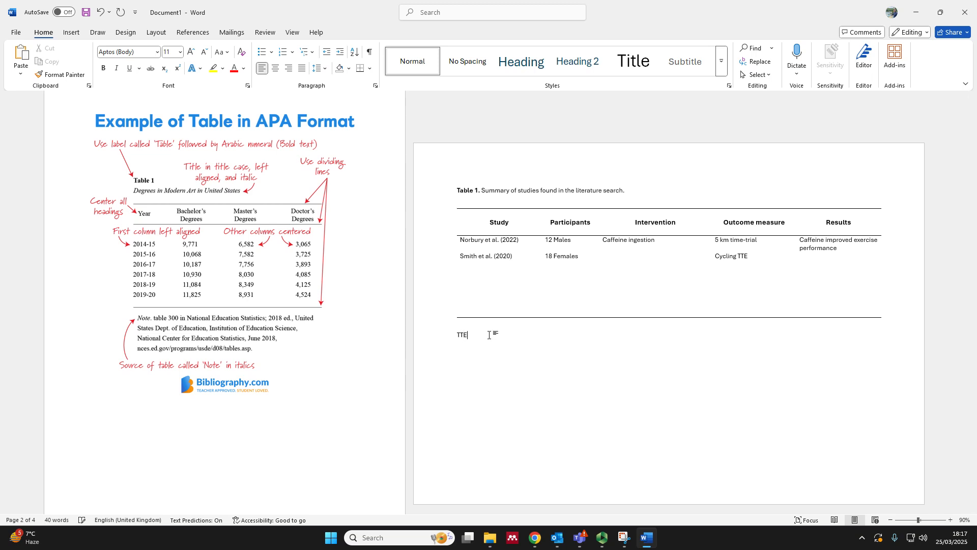
text( = time to exhaustion.)
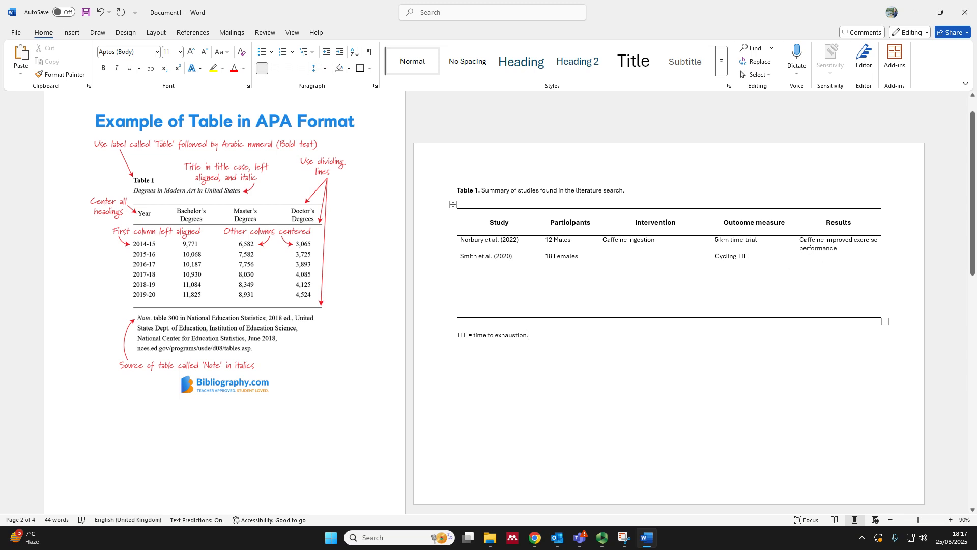
Step: Add an asterisk after "performance" in the first study's results and enlarge its font size
click(843, 251)
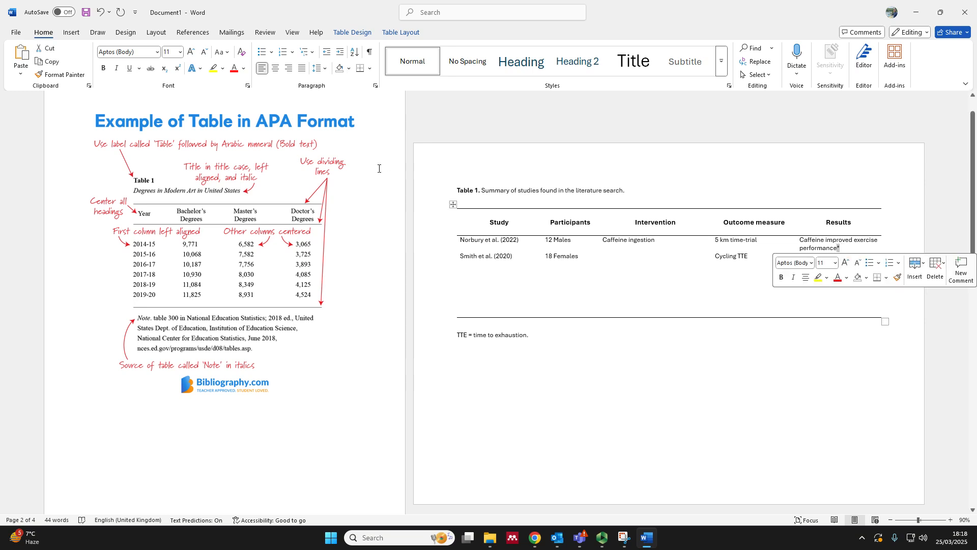
click(189, 52)
Step: Start a line with an asterisk beneath the TTE note, and stop the automatic creation of bulleted lists
click(562, 341)
key(Return)
text(*)
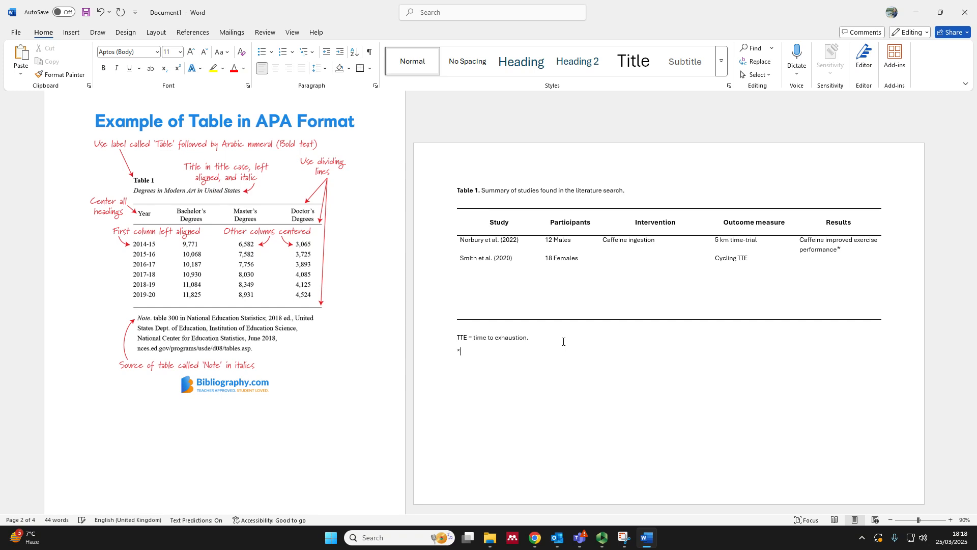
key(BackSpace)
key(BackSpace)
text(*)
key(BackSpace)
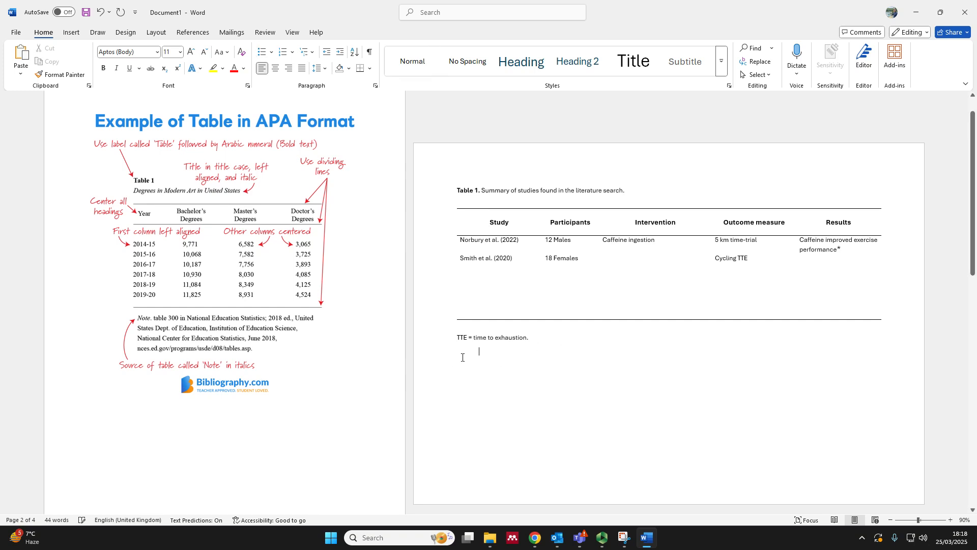
key(BackSpace)
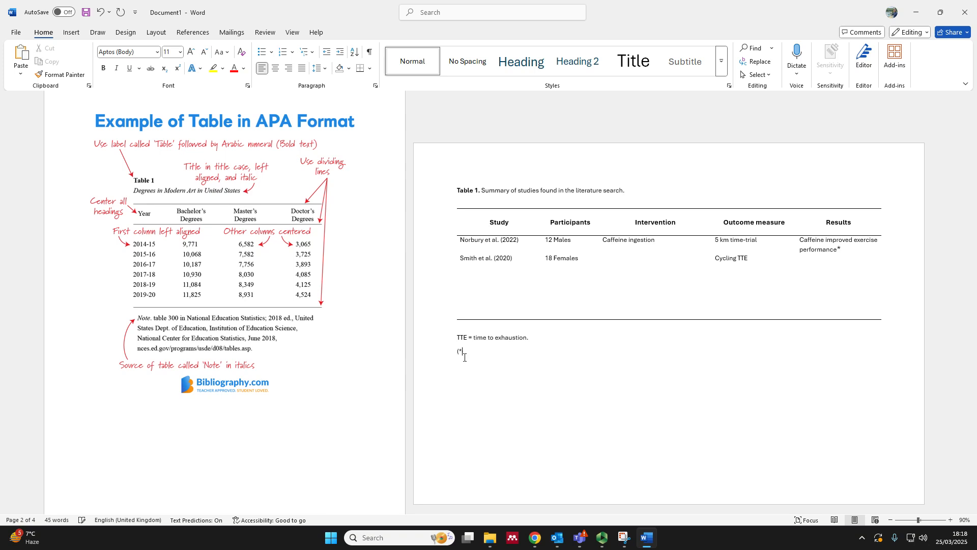
text(*)
click(458, 353)
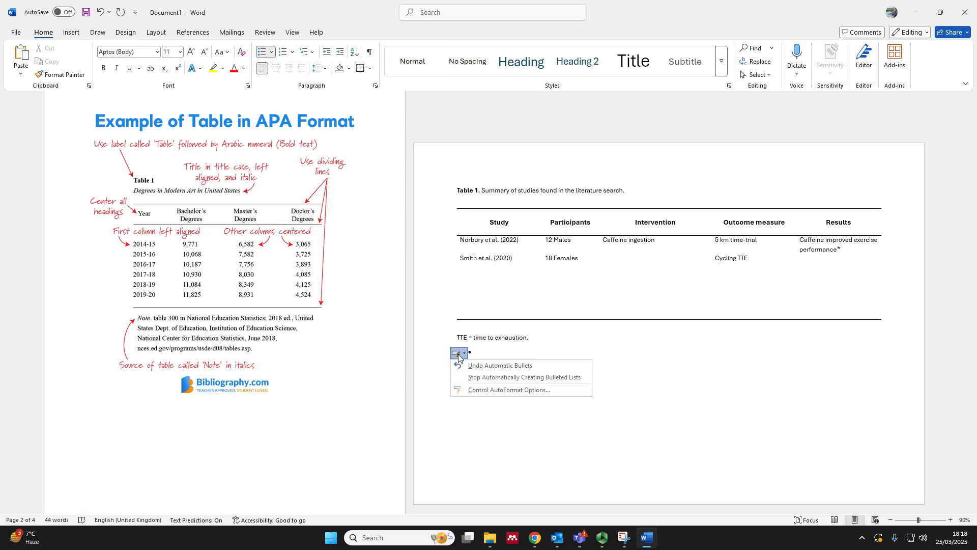
click(468, 377)
Step: Complete the asterisk note with "= statistically significant (P < 0.05)" and remove the blank line between the table and the notes
text(=)
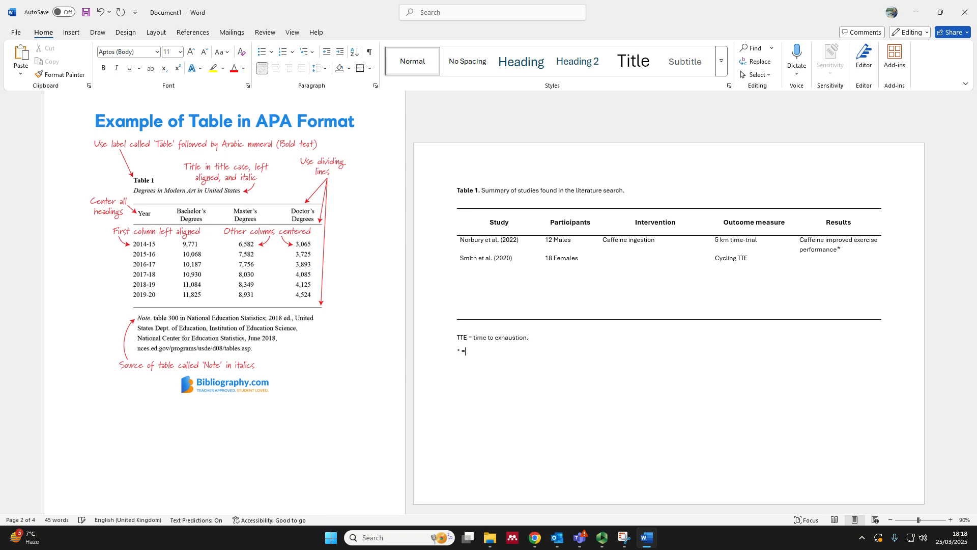
text( statistically significant (P < 0.05))
click(464, 336)
key(BackSpace)
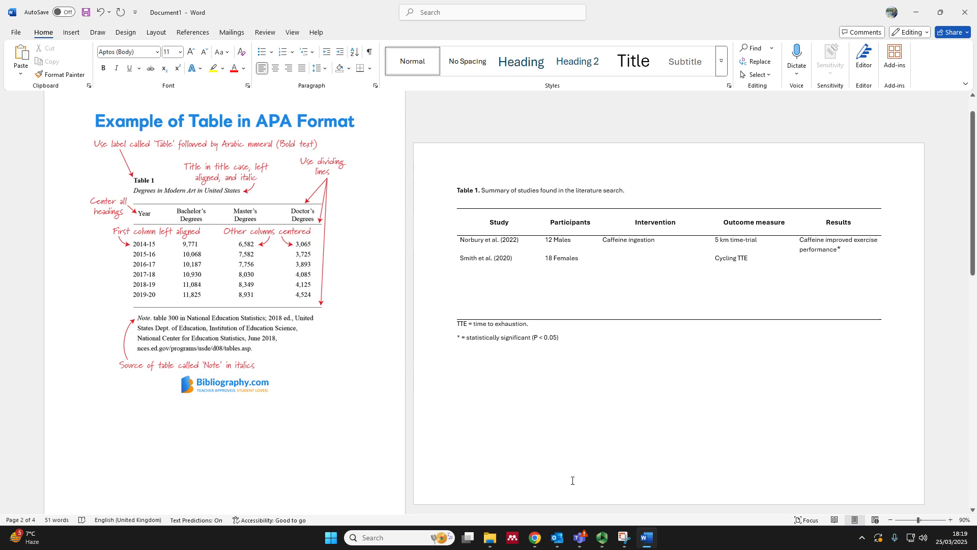
click(602, 537)
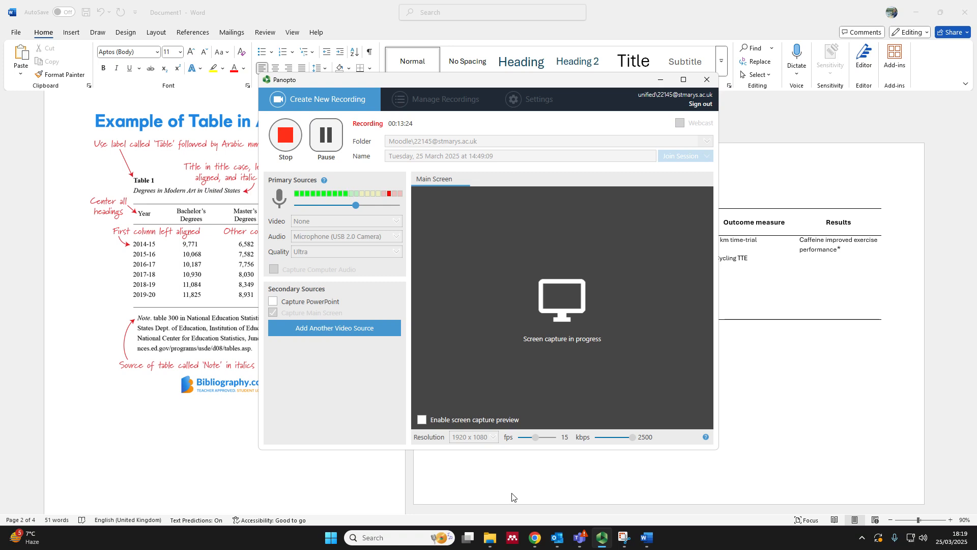